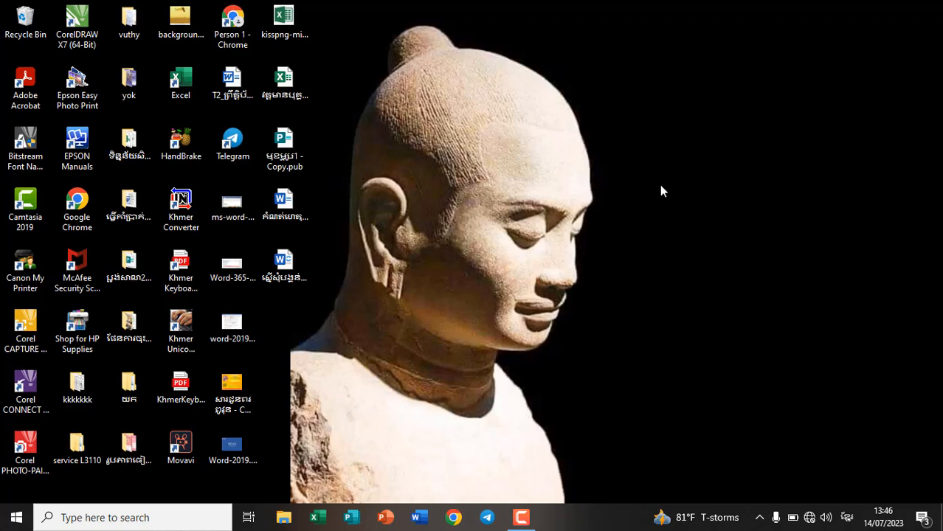
{"action": "right_click", "coordinate": [645, 66]}
{"action": "left_click", "coordinate": [679, 106]}
{"action": "right_click", "coordinate": [676, 88]}
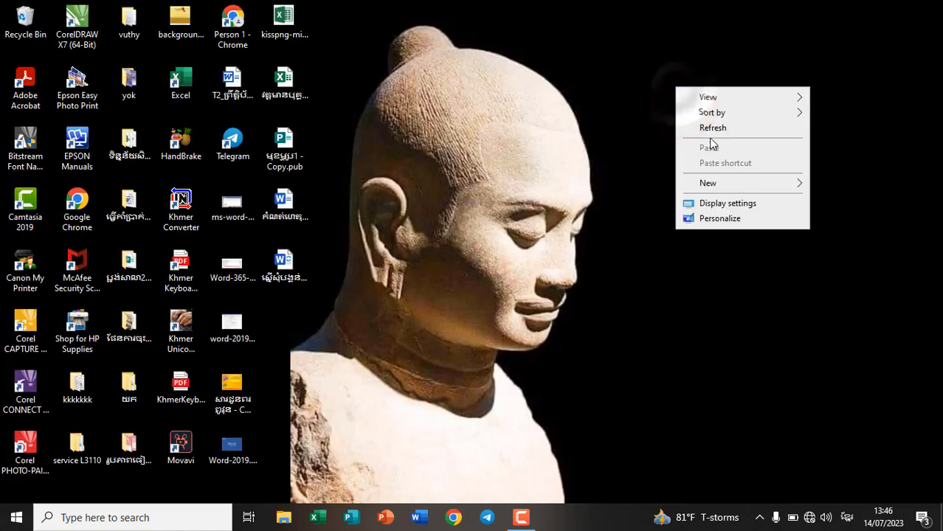
{"action": "left_click", "coordinate": [711, 127]}
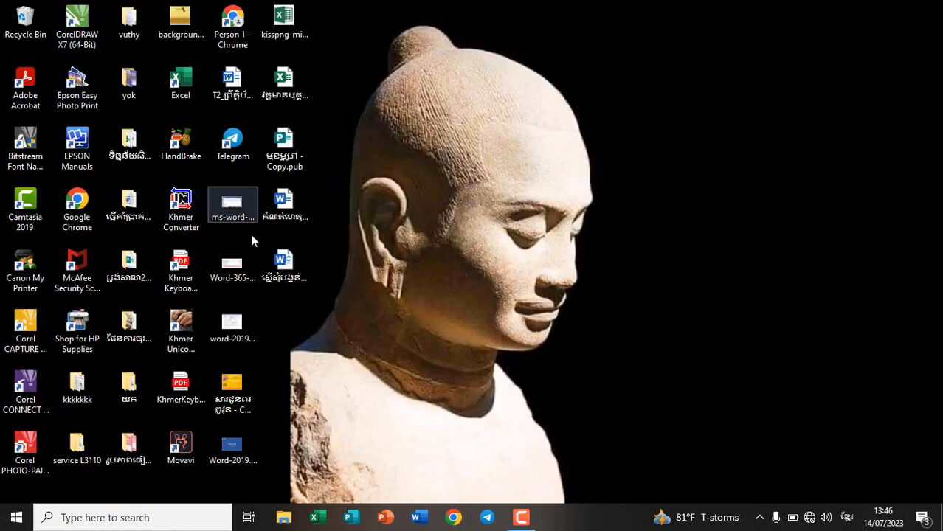
- Open the wedding invitation .cdr file from the invitation subfolder of the kkkkkkk folder on the desktop
{"action": "mouse_move", "coordinate": [76, 385]}
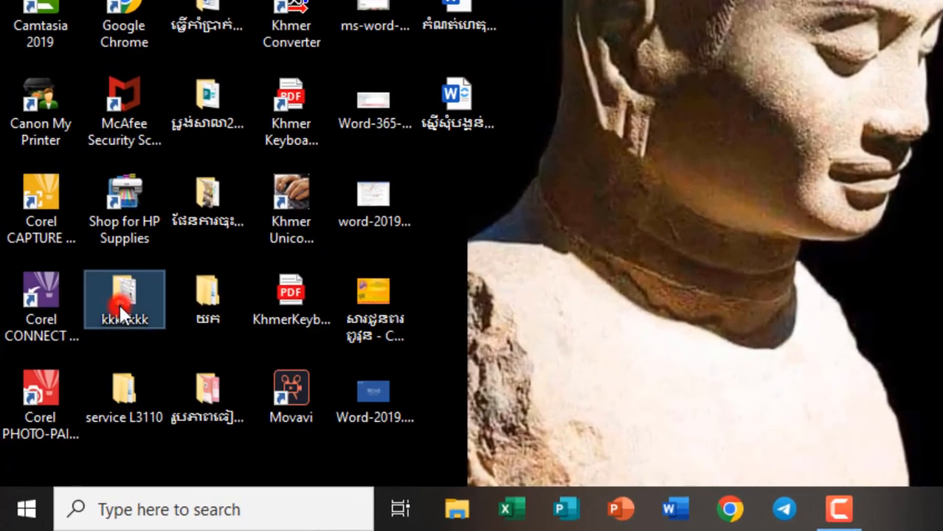
{"action": "double_click", "coordinate": [107, 333]}
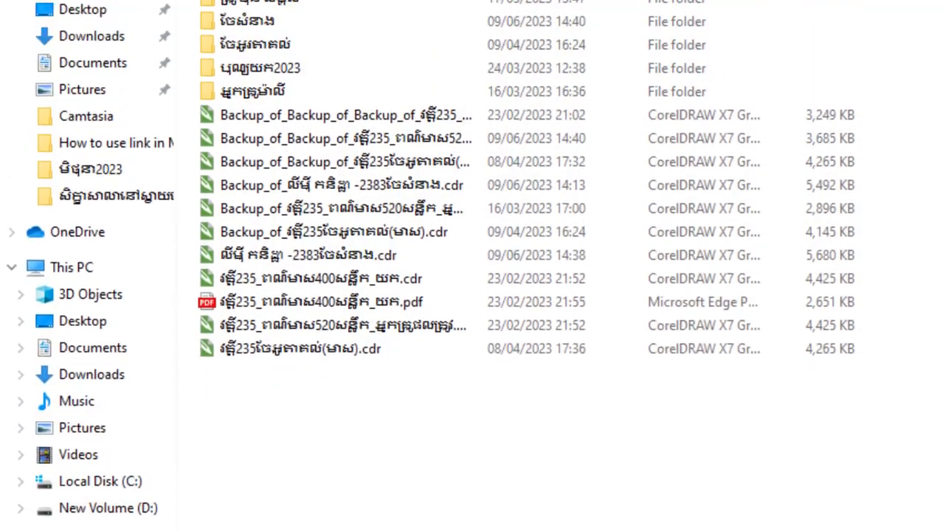
{"action": "double_click", "coordinate": [295, 21]}
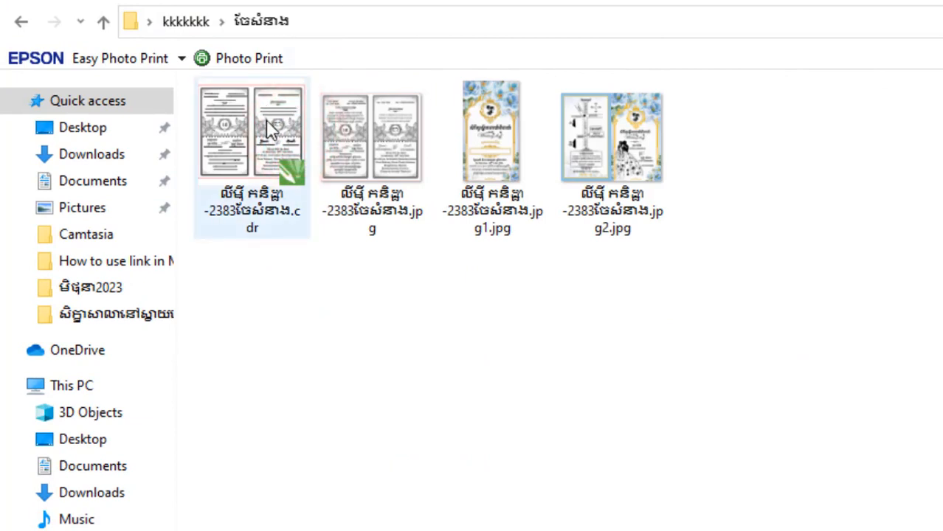
{"action": "double_click", "coordinate": [262, 124]}
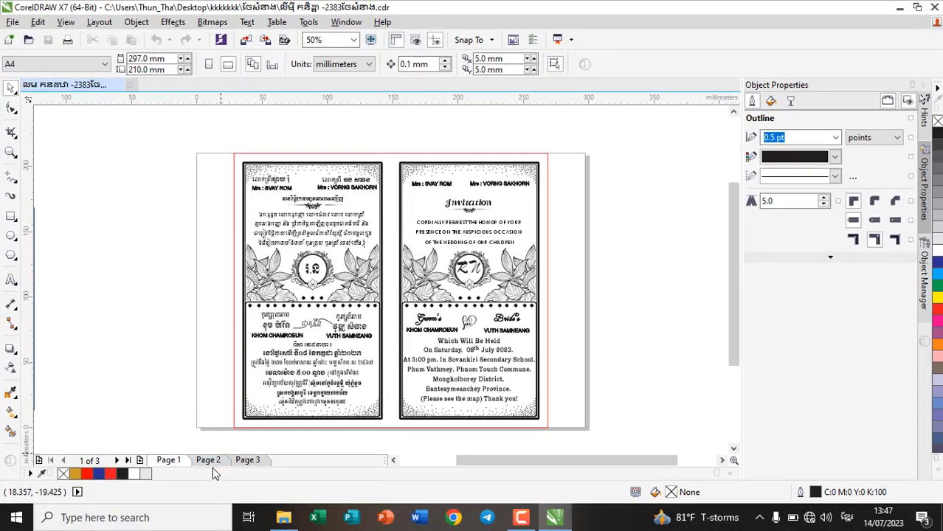
- Examine the invitation designs on Page 2 and Page 3, including the location map up close
{"action": "left_click", "coordinate": [205, 468]}
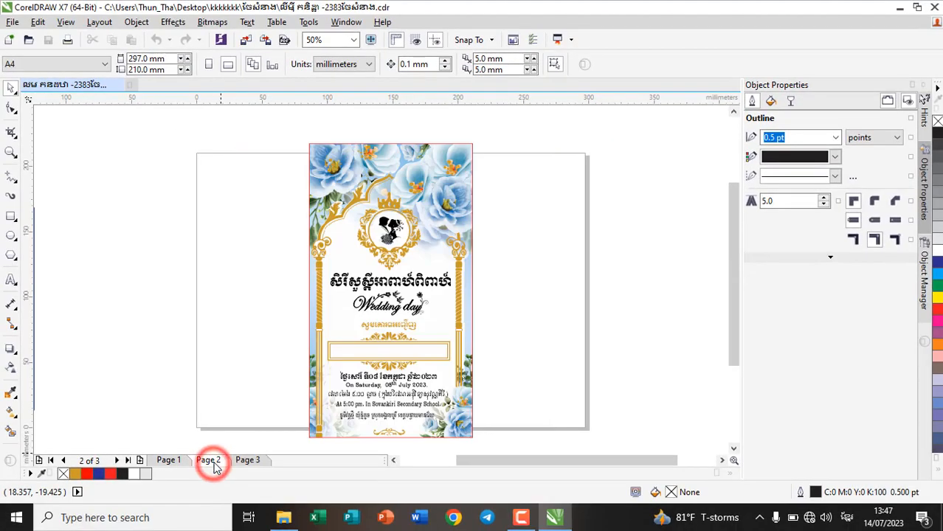
{"action": "left_click", "coordinate": [250, 461]}
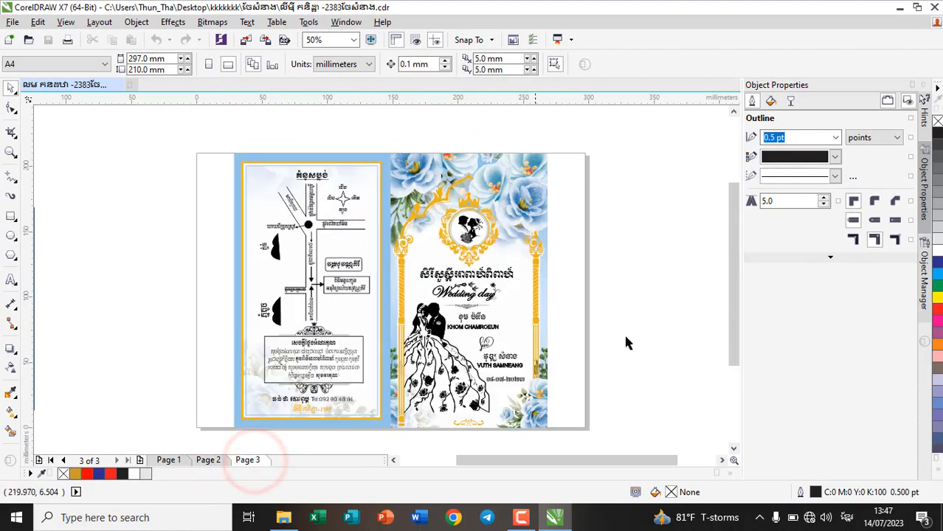
{"action": "scroll", "coordinate": [294, 248], "scroll_direction": "up", "scroll_amount": 2}
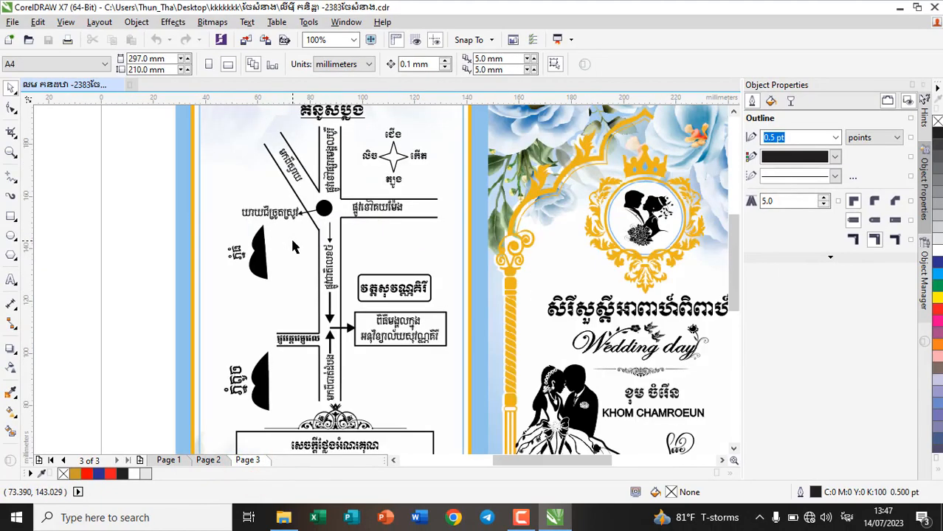
{"action": "scroll", "coordinate": [294, 247], "scroll_direction": "down", "scroll_amount": 2}
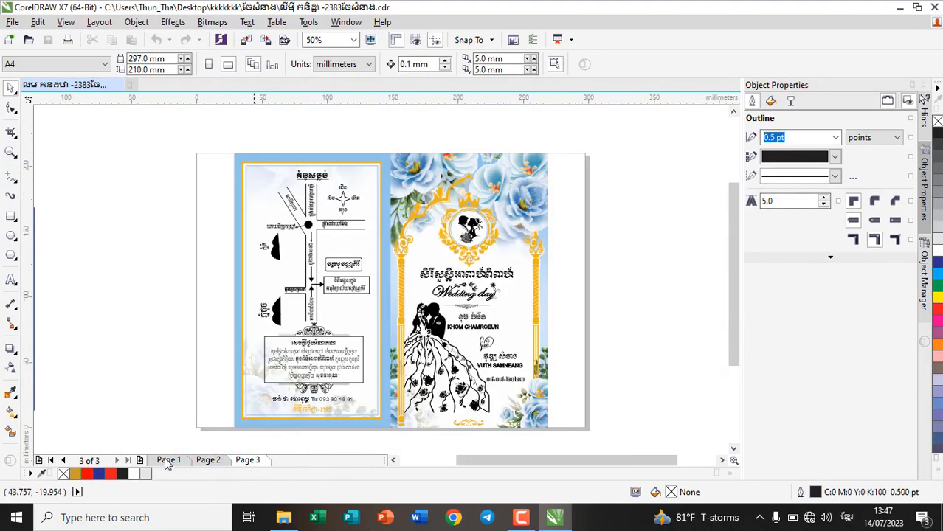
{"action": "scroll", "coordinate": [293, 248], "scroll_direction": "up", "scroll_amount": 2}
{"action": "scroll", "coordinate": [294, 247], "scroll_direction": "down", "scroll_amount": 2}
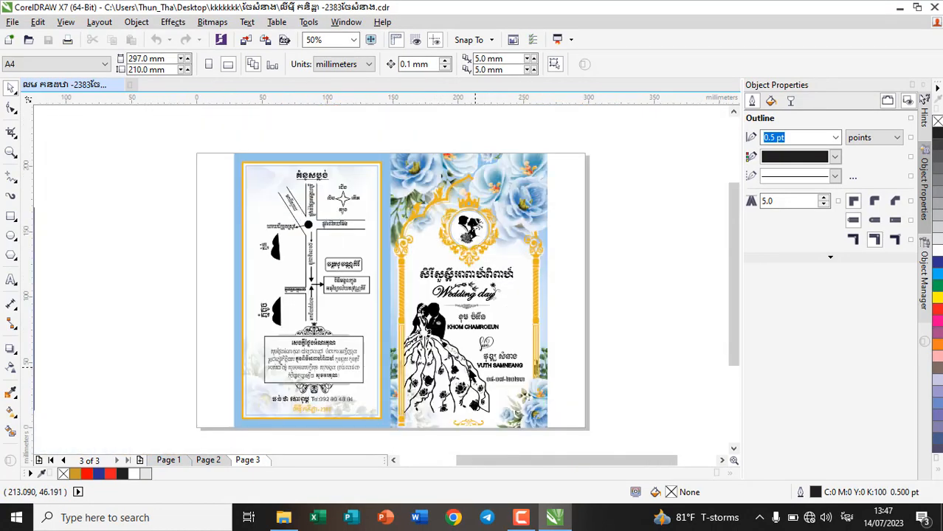
- Delete the red-outlined rectangle surrounding both invitation cards on Page 1
{"action": "left_click", "coordinate": [169, 460]}
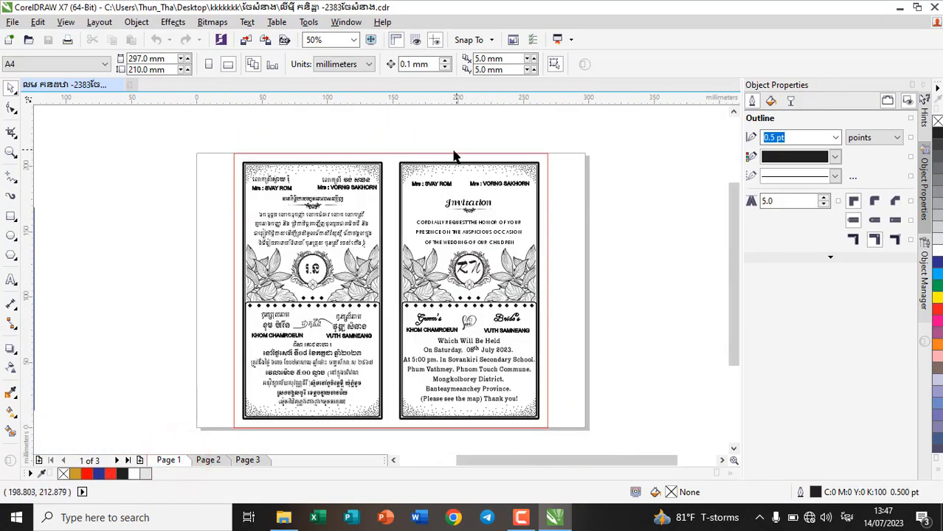
{"action": "left_click", "coordinate": [436, 157]}
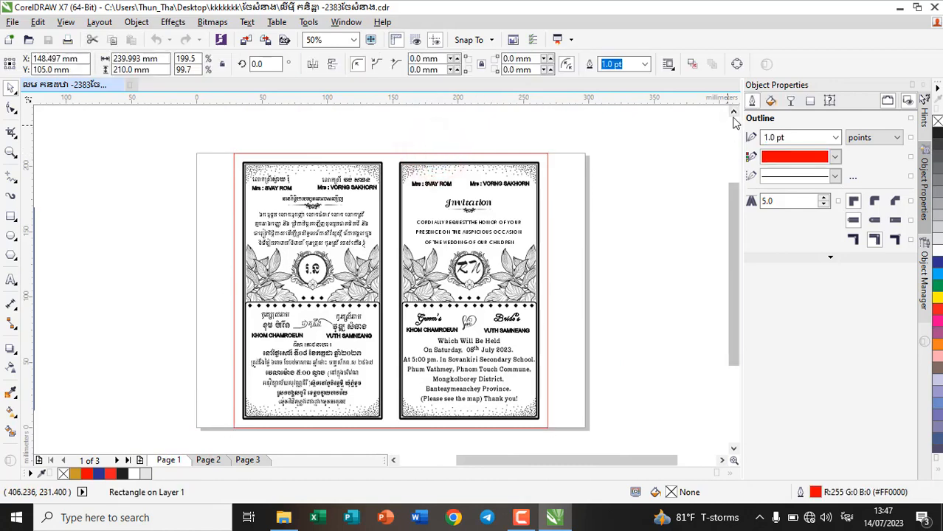
{"action": "key", "text": "Delete"}
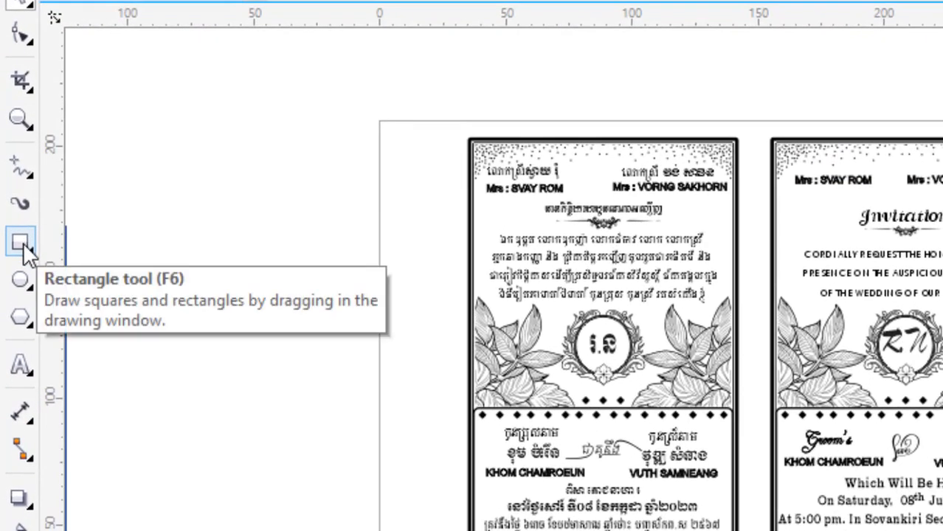
- Draw a rectangle about 343 × 256 mm covering the whole of Page 1 and fill it with red
{"action": "left_click", "coordinate": [23, 242]}
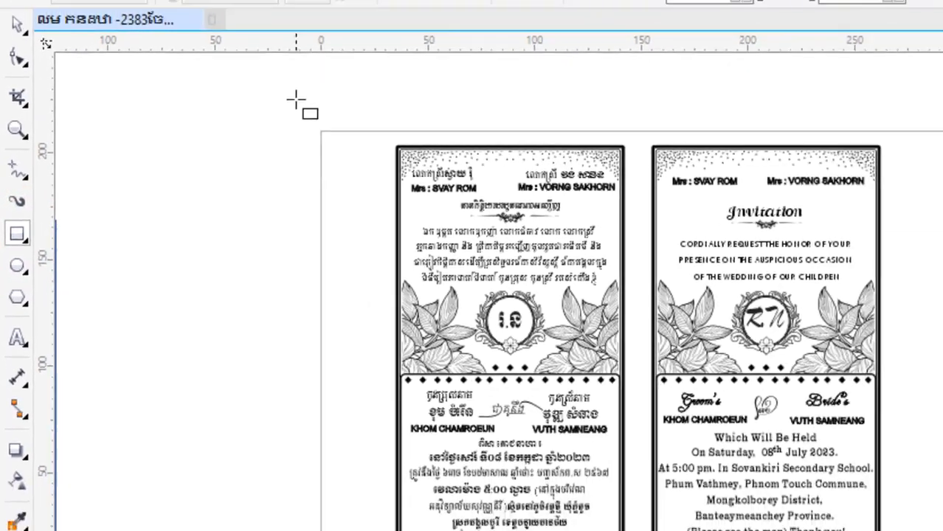
{"action": "left_click_drag", "start_coordinate": [349, 86], "coordinate": [942, 530]}
{"action": "left_click_drag", "start_coordinate": [566, 437], "coordinate": [630, 435]}
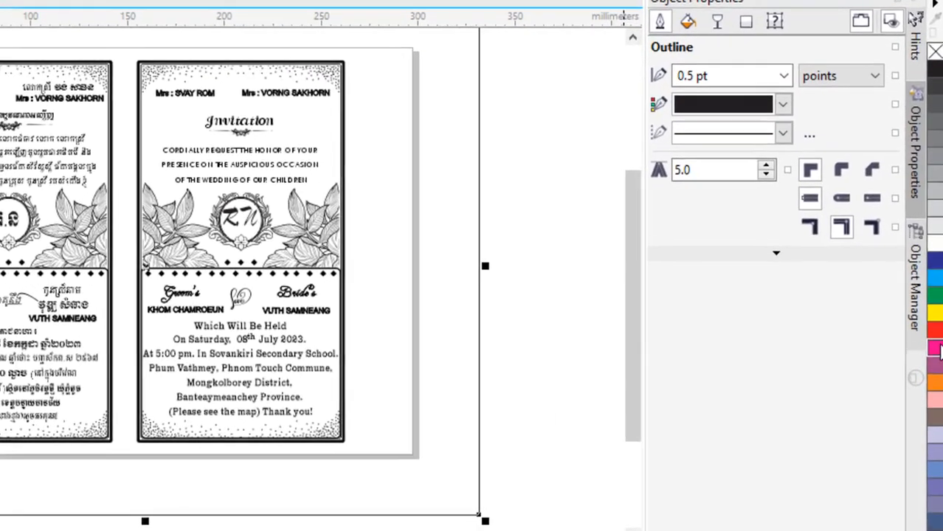
{"action": "left_click", "coordinate": [935, 336]}
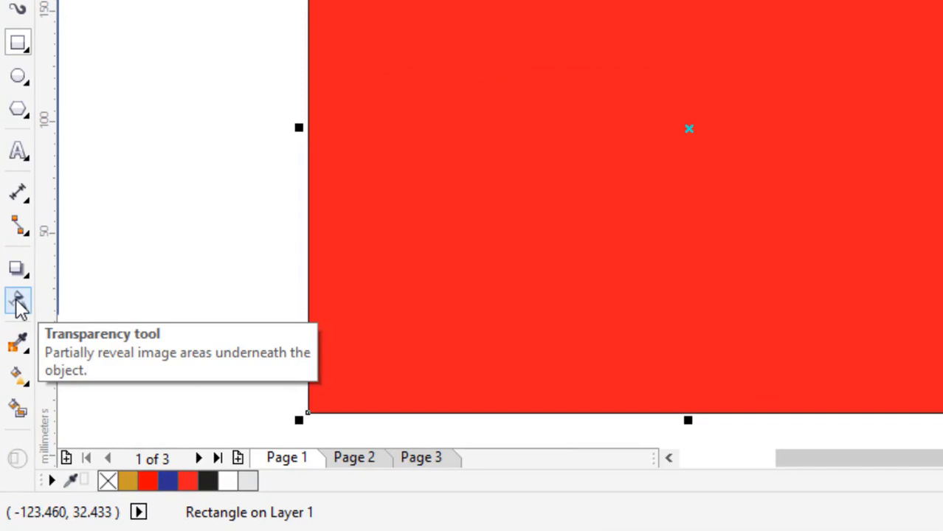
- Set the red rectangle's transparency merge mode to Screen and check the tinted card artwork up close
{"action": "left_click", "coordinate": [19, 303]}
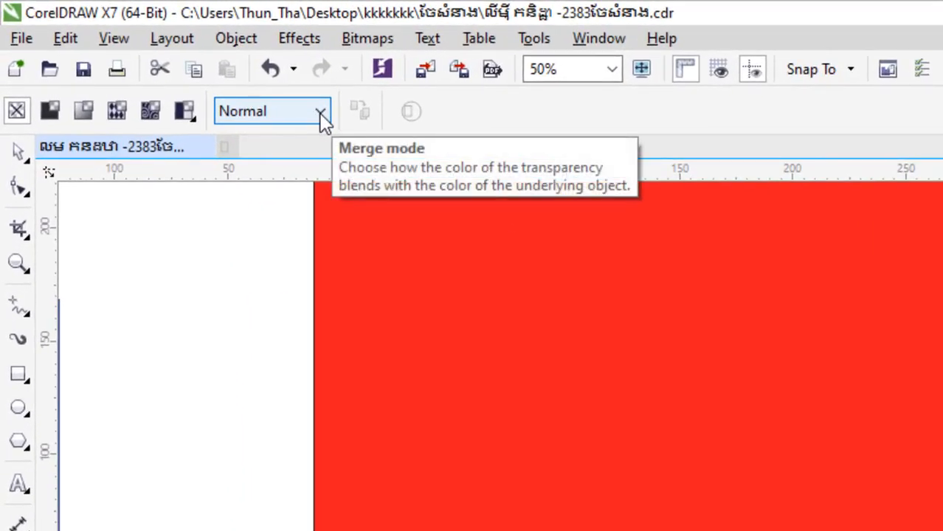
{"action": "left_click", "coordinate": [322, 114]}
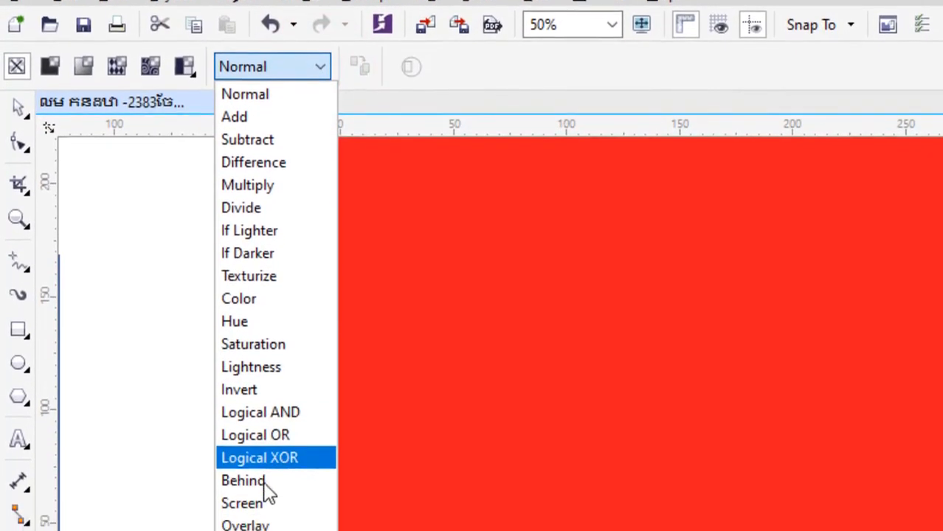
{"action": "left_click", "coordinate": [262, 478]}
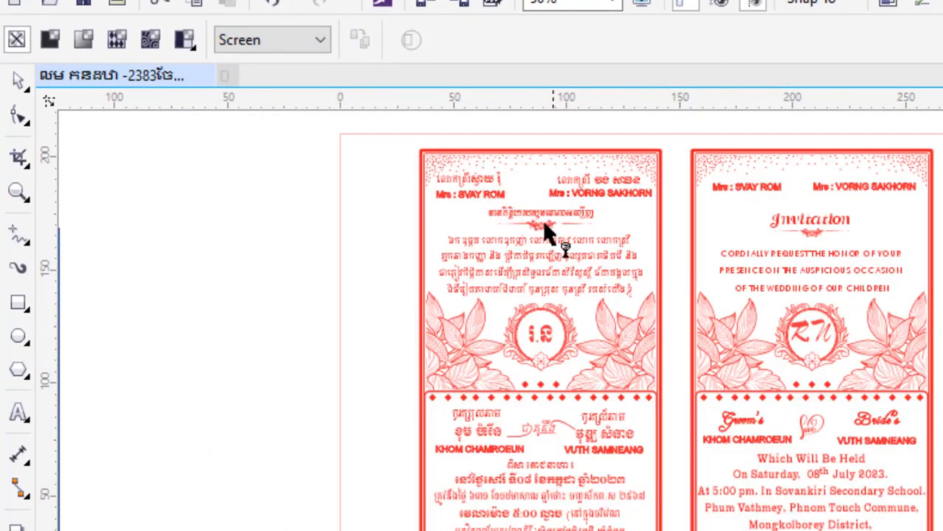
{"action": "scroll", "coordinate": [542, 217], "scroll_direction": "up", "scroll_amount": 1}
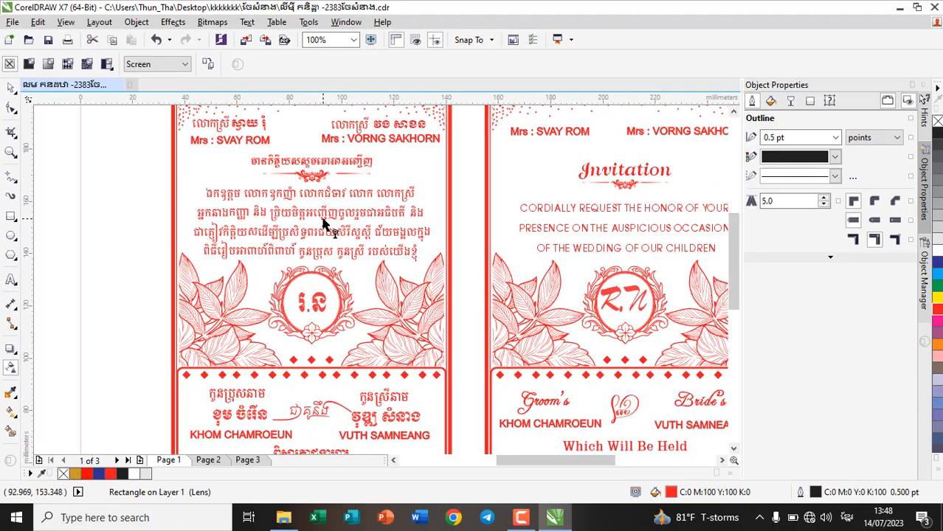
{"action": "scroll", "coordinate": [560, 307], "scroll_direction": "down", "scroll_amount": 1}
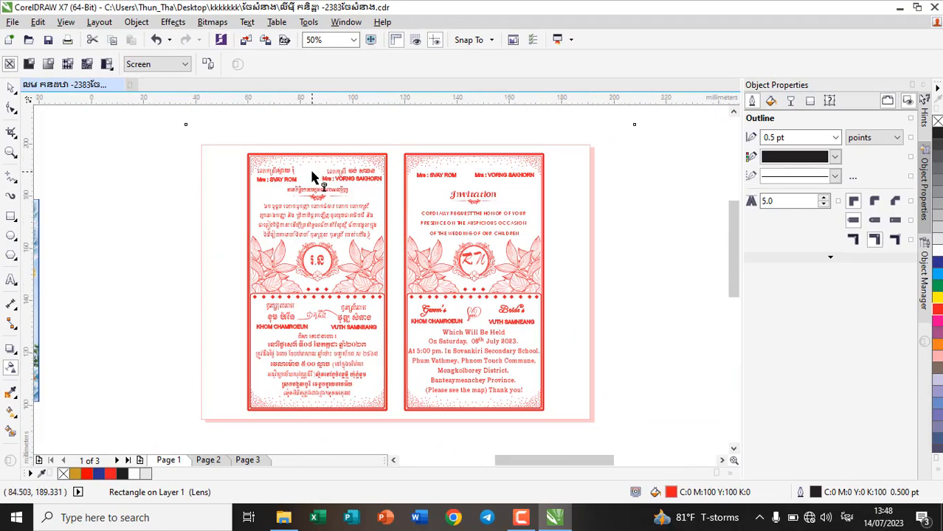
{"action": "scroll", "coordinate": [311, 179], "scroll_direction": "up", "scroll_amount": 1}
{"action": "scroll", "coordinate": [332, 221], "scroll_direction": "down", "scroll_amount": 1}
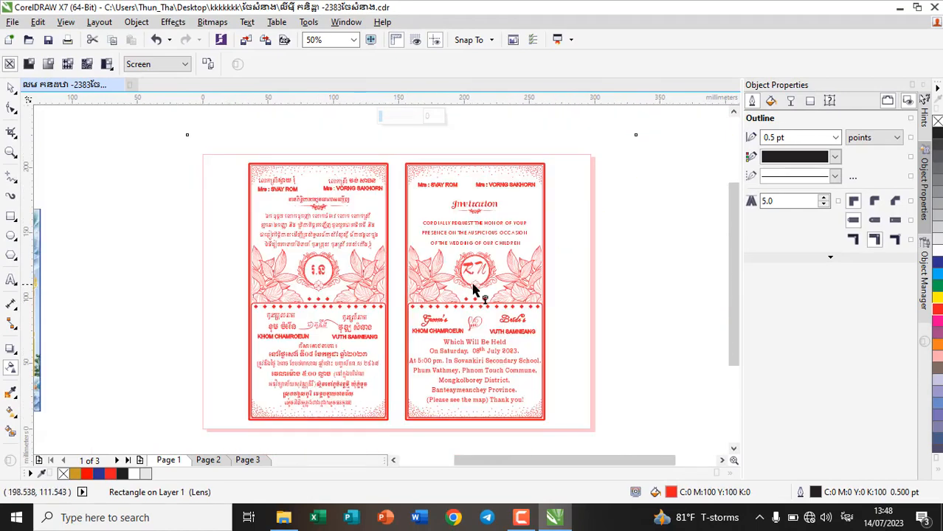
- Try a blue fill (C100 M100) and a yellow fill (Y100) on the Screen-mode rectangle
{"action": "left_click", "coordinate": [937, 262]}
{"action": "scroll", "coordinate": [352, 254], "scroll_direction": "up", "scroll_amount": 2}
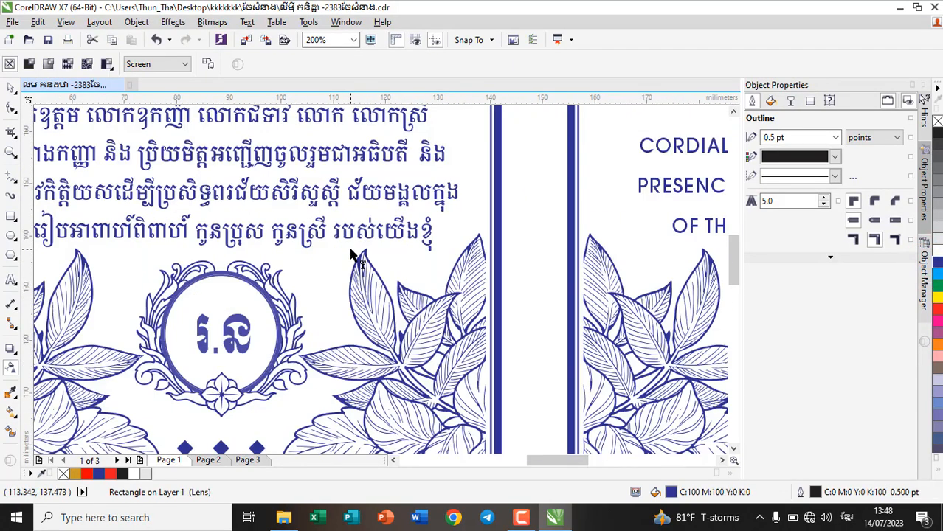
{"action": "scroll", "coordinate": [352, 255], "scroll_direction": "down", "scroll_amount": 1}
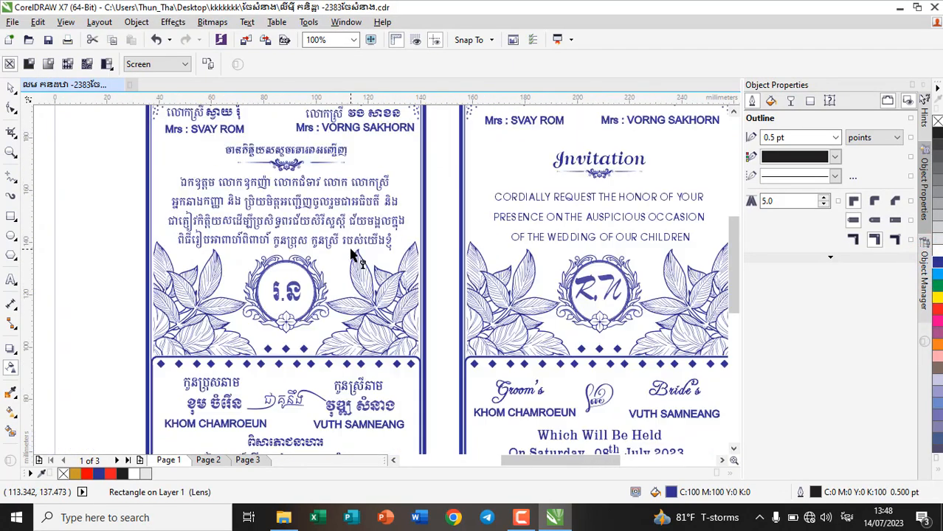
{"action": "left_click", "coordinate": [938, 298]}
{"action": "scroll", "coordinate": [353, 255], "scroll_direction": "down", "scroll_amount": 1}
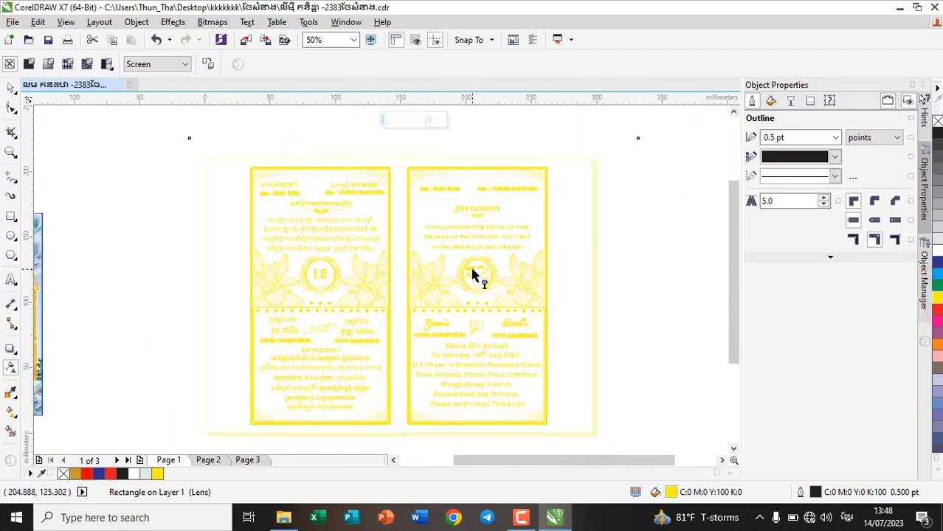
{"action": "scroll", "coordinate": [473, 275], "scroll_direction": "up", "scroll_amount": 1}
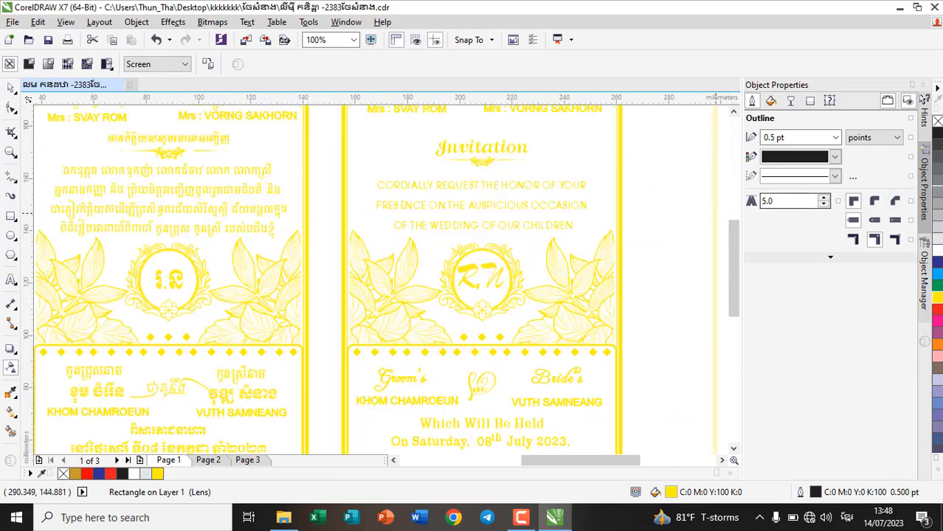
- Fill the Screen-mode rectangle on Page 1 with black (K100)
{"action": "left_click", "coordinate": [937, 134]}
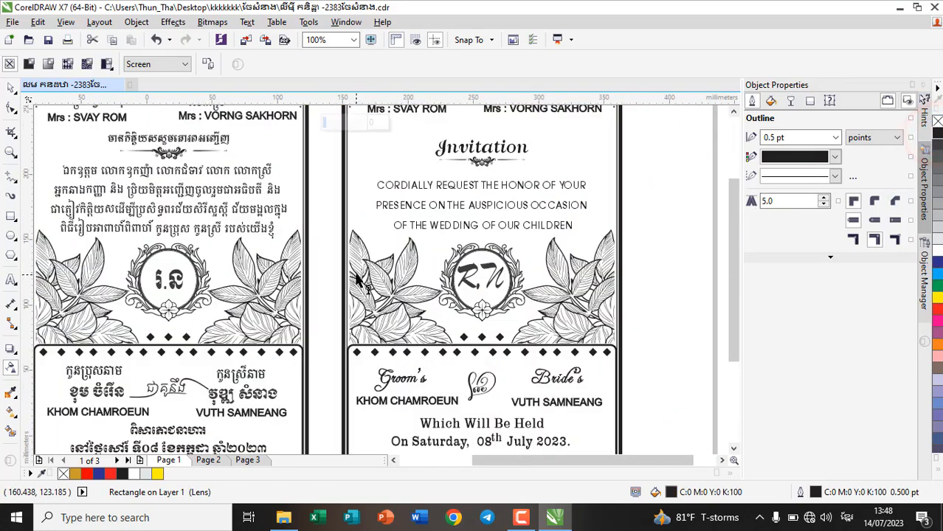
{"action": "scroll", "coordinate": [347, 273], "scroll_direction": "down", "scroll_amount": 2}
{"action": "scroll", "coordinate": [319, 275], "scroll_direction": "up", "scroll_amount": 1}
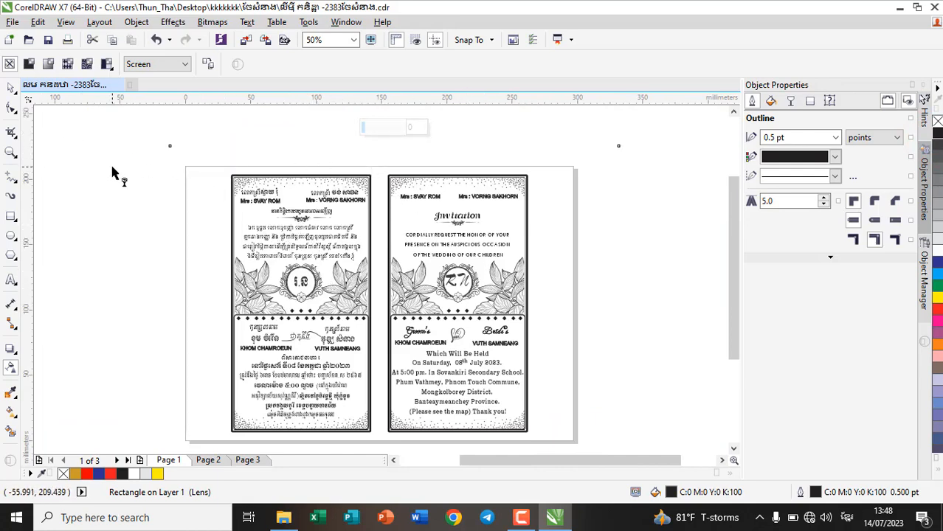
- Copy the black Screen-mode rectangle that covers Page 1
{"action": "left_click", "coordinate": [9, 88]}
{"action": "left_click", "coordinate": [106, 154]}
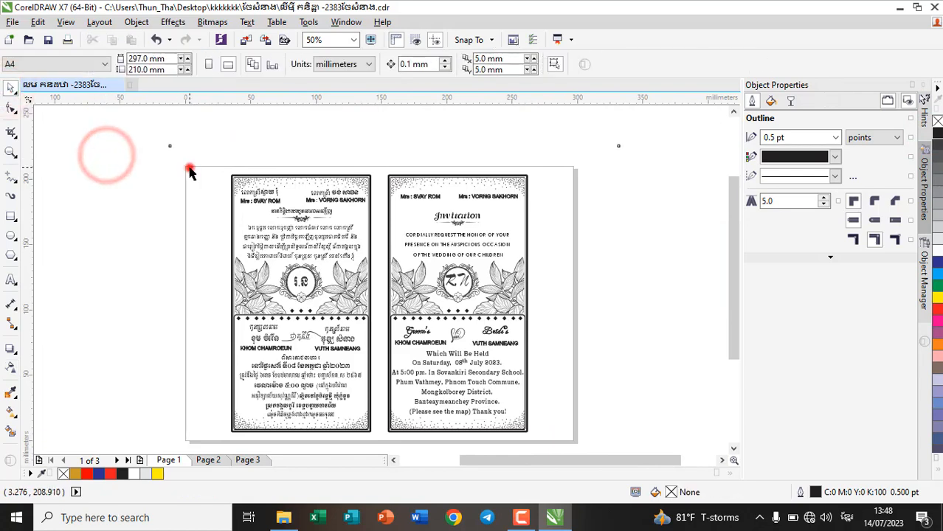
{"action": "left_click", "coordinate": [189, 168]}
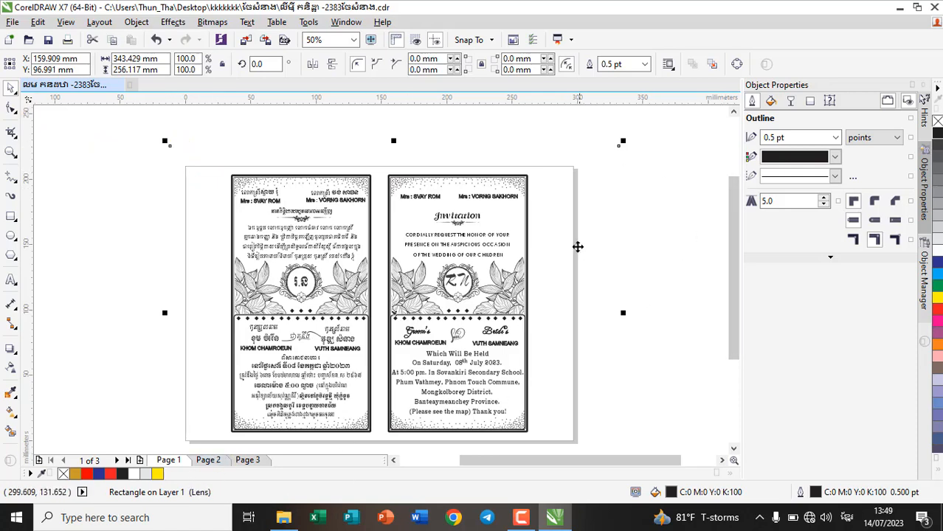
{"action": "left_click", "coordinate": [171, 152]}
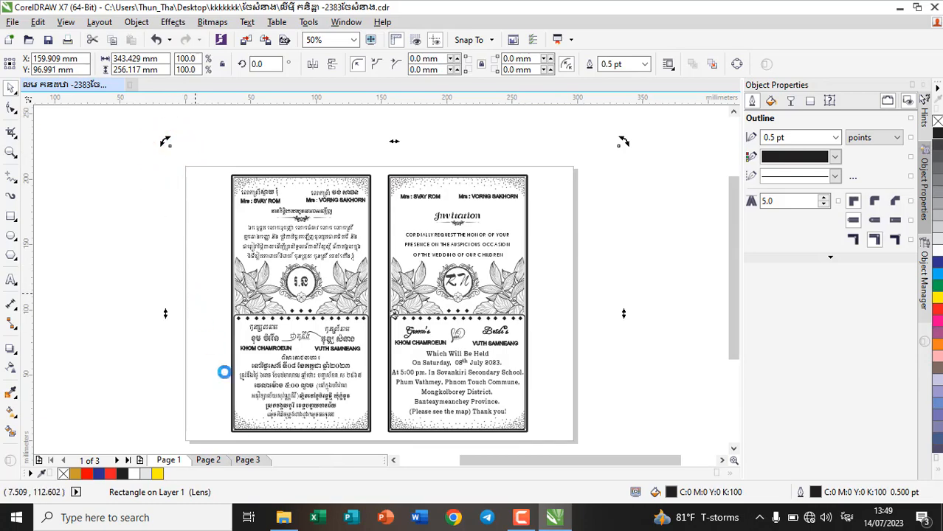
- Paste the copied overlay rectangle onto Page 2 and fill it with yellow (Y100)
{"action": "left_click", "coordinate": [208, 459]}
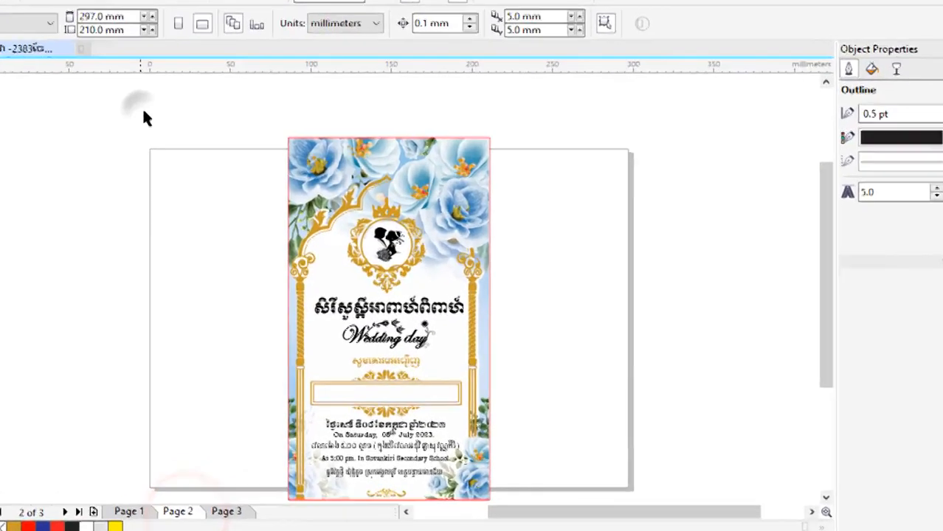
{"action": "right_click", "coordinate": [145, 117]}
{"action": "left_click", "coordinate": [198, 221]}
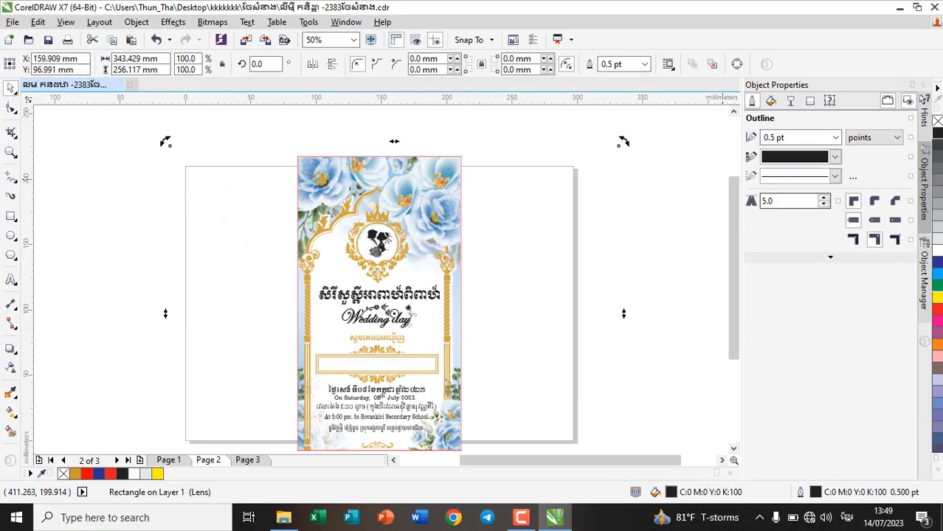
{"action": "left_click", "coordinate": [939, 298]}
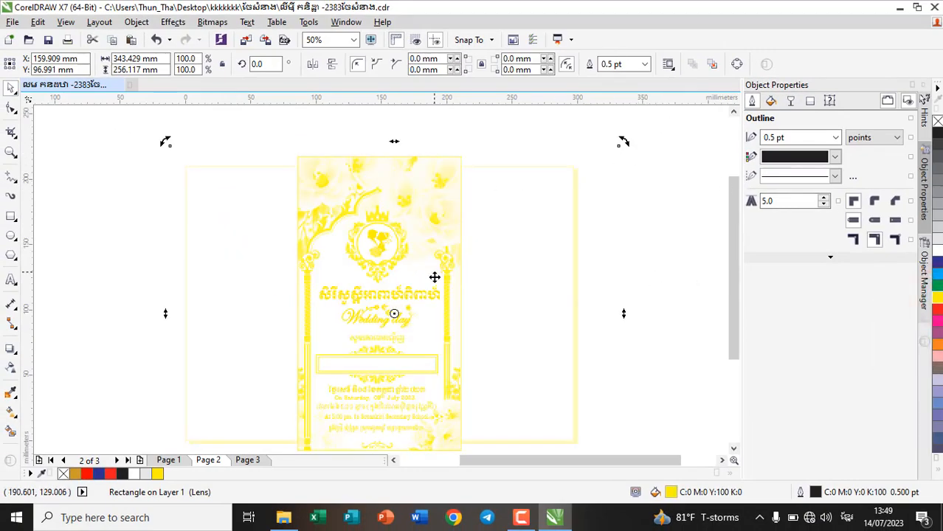
- Try a red fill (M100 Y100) on the Page 2 overlay rectangle, and move it off the artwork and back over it to compare
{"action": "left_click", "coordinate": [938, 310]}
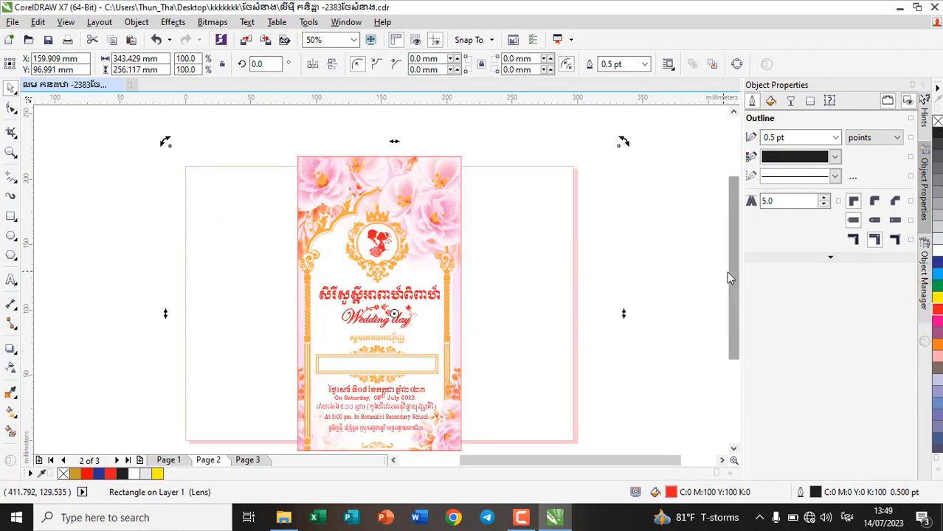
{"action": "left_click_drag", "start_coordinate": [732, 273], "coordinate": [733, 292]}
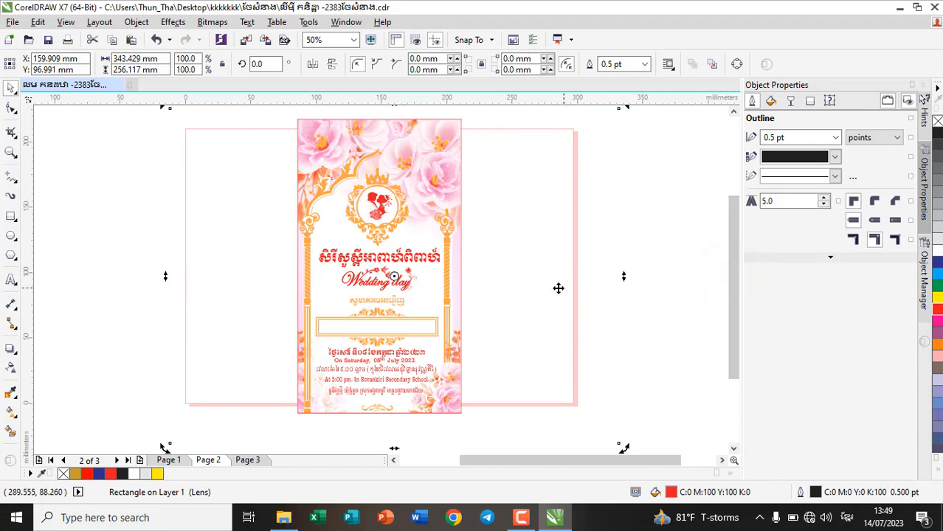
{"action": "left_click_drag", "start_coordinate": [558, 286], "coordinate": [563, 306]}
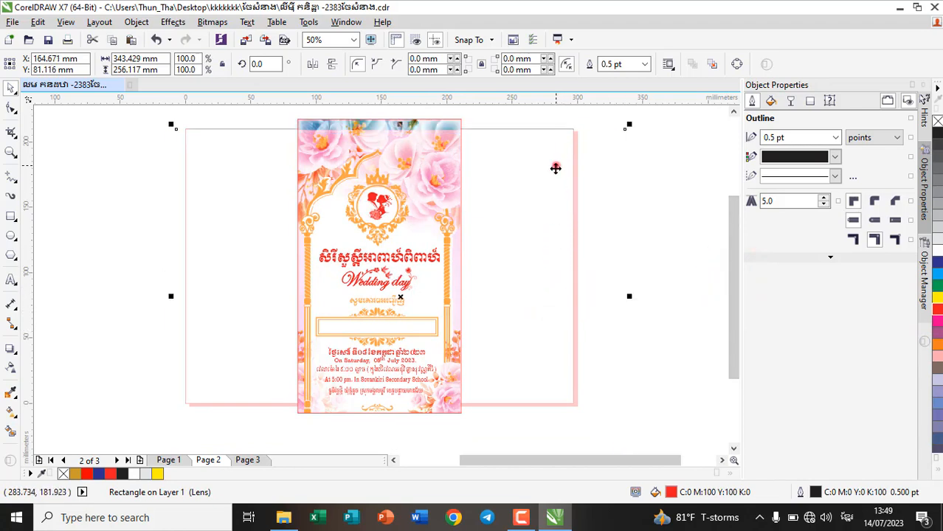
{"action": "left_click_drag", "start_coordinate": [556, 168], "coordinate": [176, 222]}
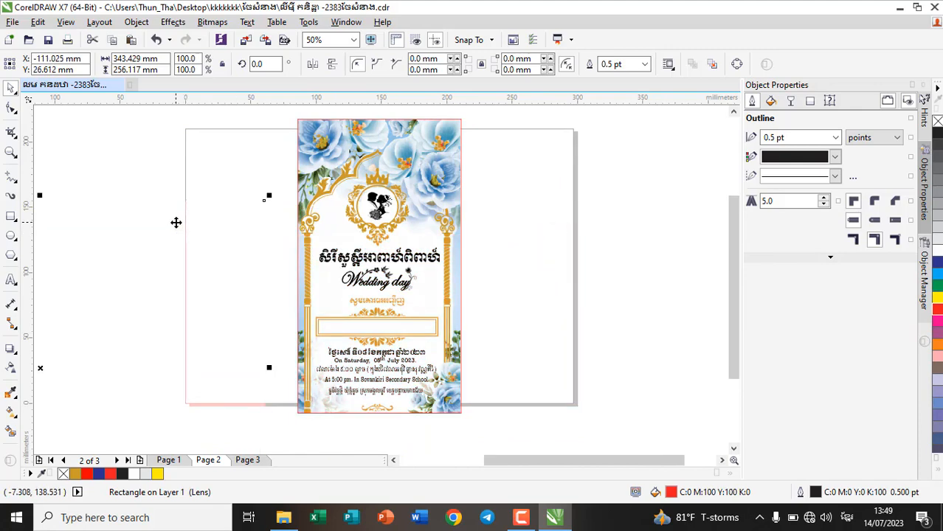
{"action": "left_click_drag", "start_coordinate": [90, 232], "coordinate": [449, 139]}
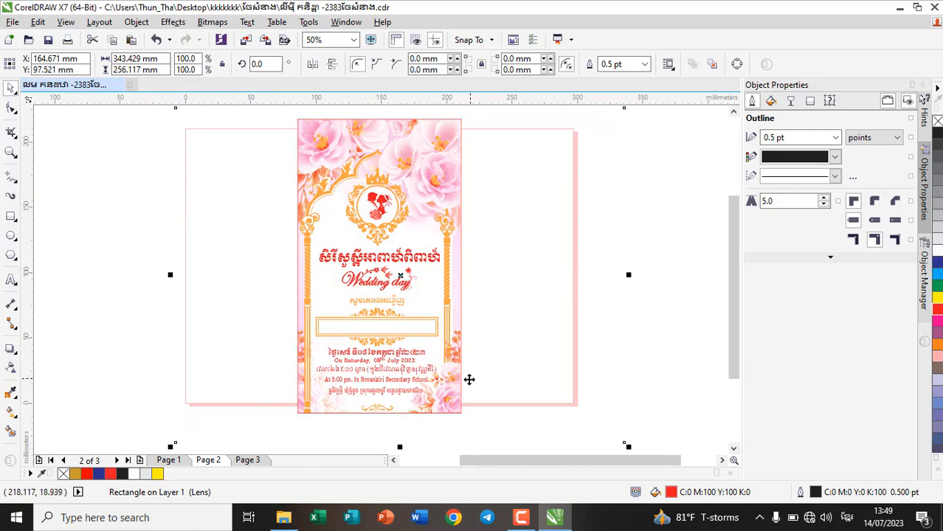
- Try orange (M60 Y100), black (K100) and blue (C100 M100) fills on the Page 2 overlay rectangle
{"action": "left_click", "coordinate": [938, 345]}
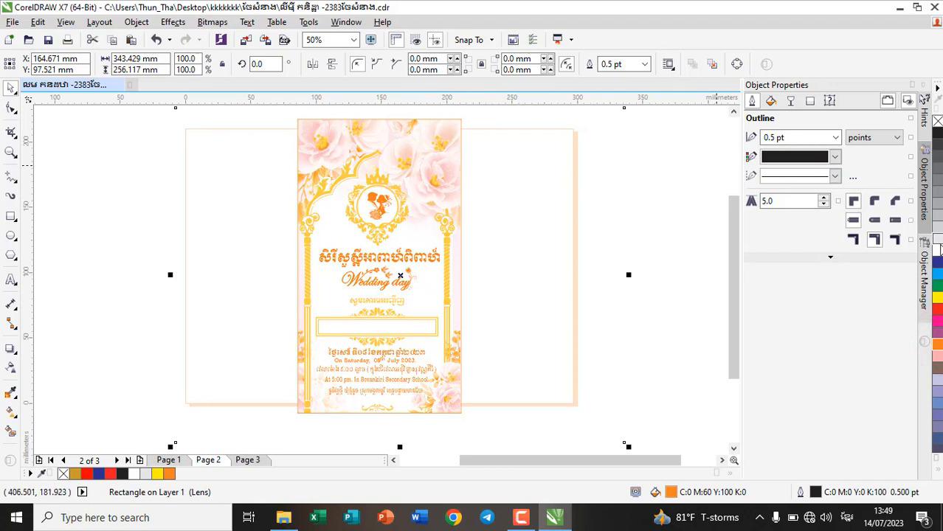
{"action": "left_click", "coordinate": [938, 135]}
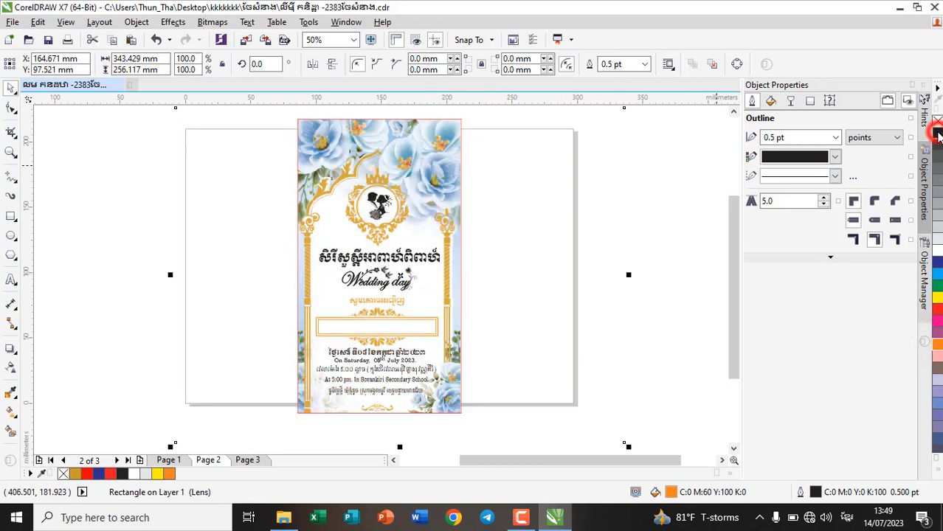
{"action": "left_click", "coordinate": [938, 263]}
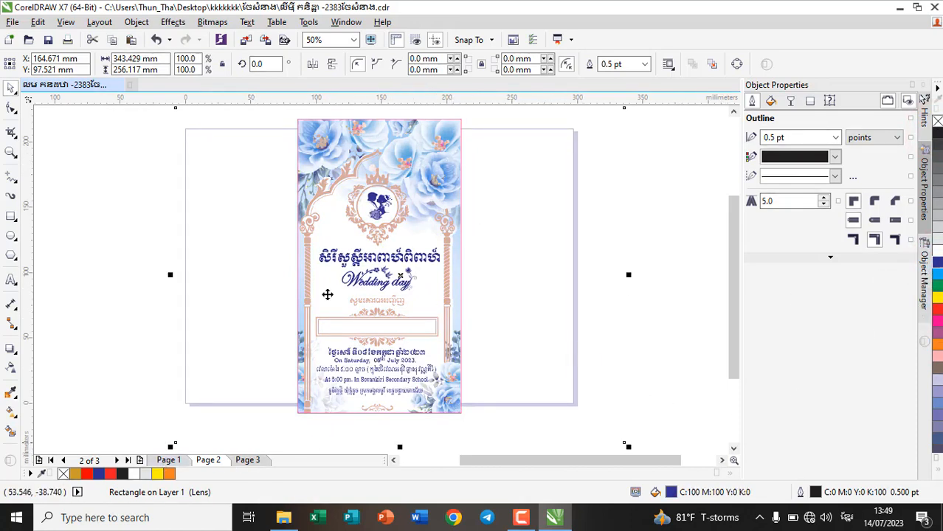
{"action": "left_click", "coordinate": [622, 275]}
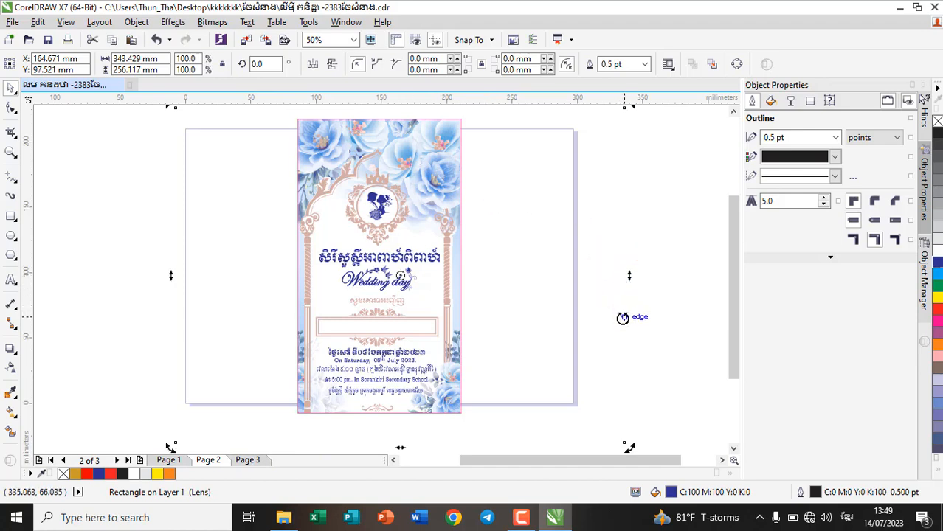
- Paste the copied overlay rectangle onto Page 3 and fill it with orange (M60 Y100)
{"action": "left_click", "coordinate": [257, 461]}
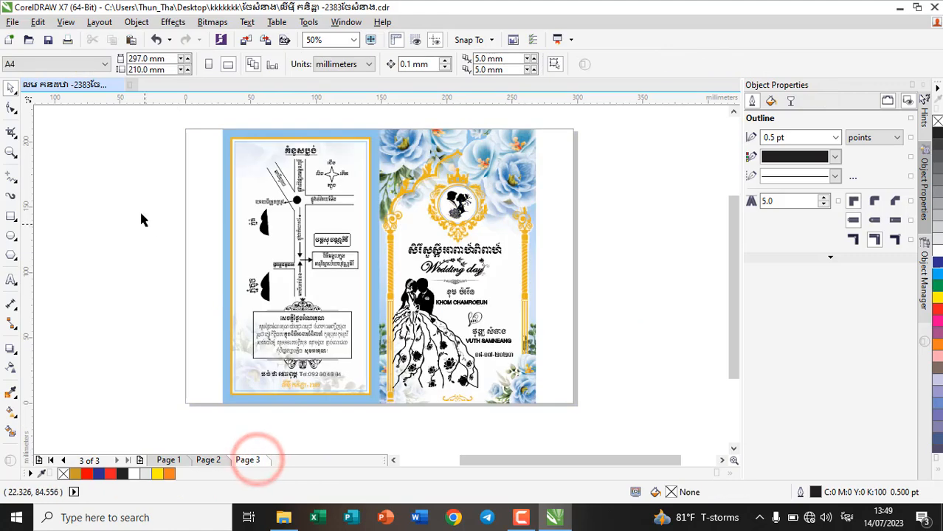
{"action": "right_click", "coordinate": [127, 130]}
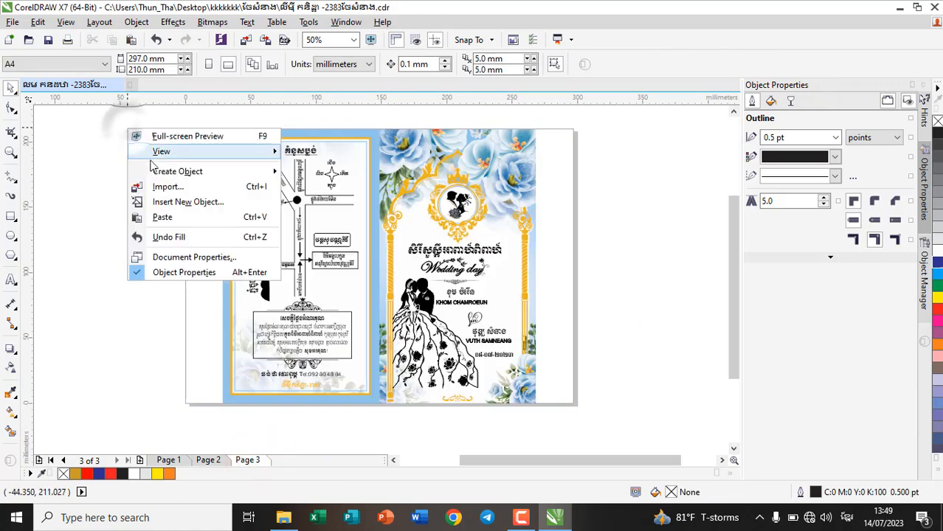
{"action": "left_click", "coordinate": [177, 217]}
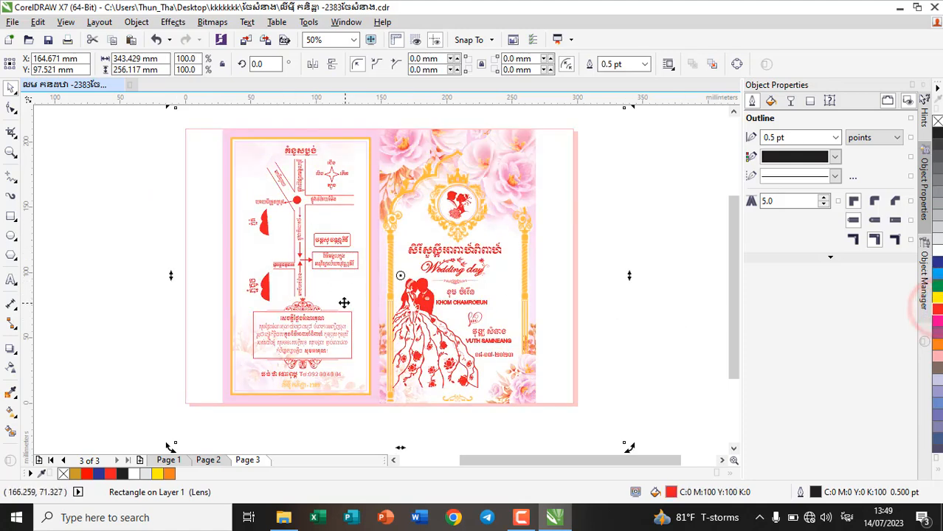
{"action": "left_click", "coordinate": [938, 344]}
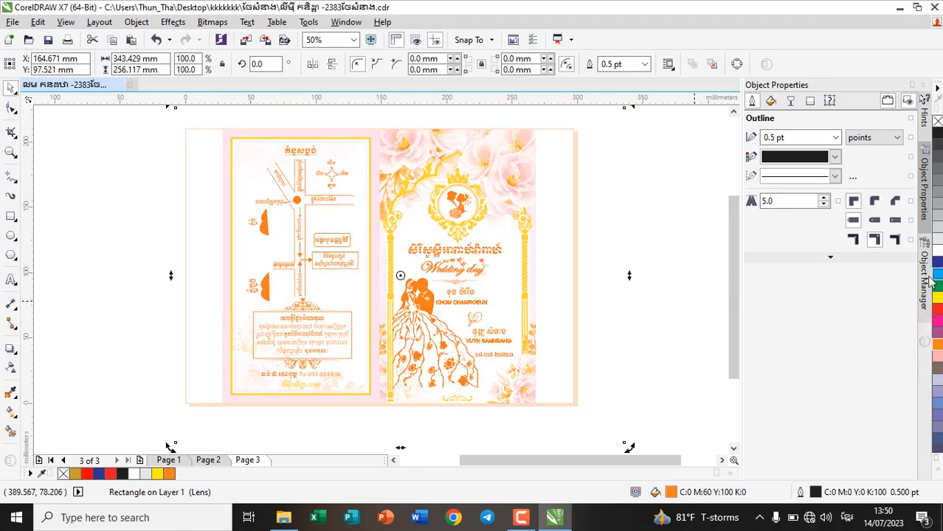
- Move the overlay rectangle off Page 3 to the left, and undo a trial move of the grouped artwork
{"action": "left_click", "coordinate": [659, 200]}
{"action": "left_click_drag", "start_coordinate": [604, 143], "coordinate": [198, 231]}
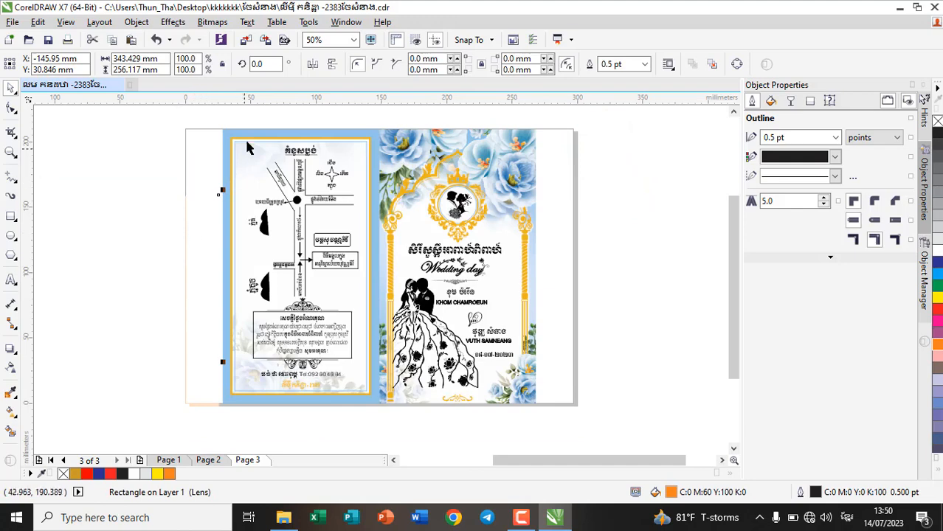
{"action": "left_click_drag", "start_coordinate": [233, 137], "coordinate": [617, 152]}
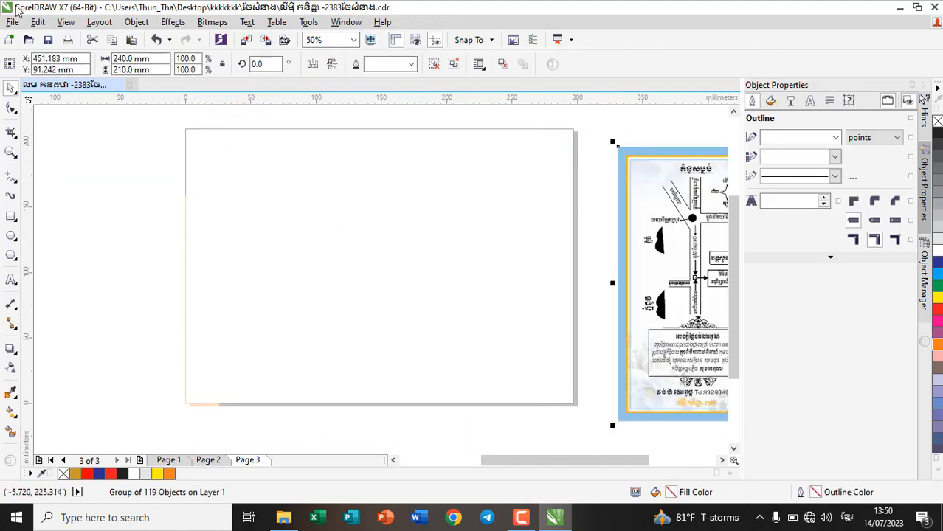
{"action": "left_click", "coordinate": [157, 42]}
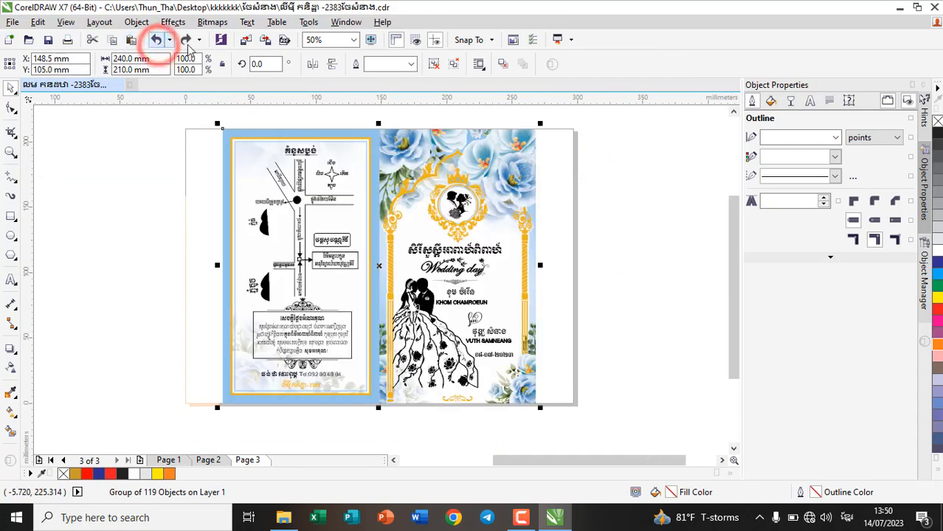
- Ungroup the Page 3 artwork and move its floral background bitmap off the page to the right, leaving the text and drawings in place
{"action": "left_click", "coordinate": [435, 66]}
{"action": "left_click", "coordinate": [670, 176]}
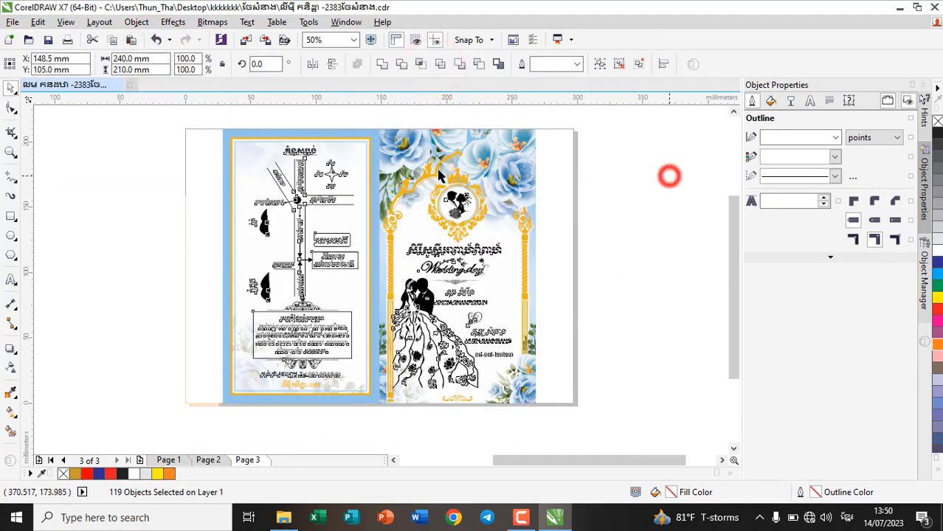
{"action": "mouse_move", "coordinate": [227, 133]}
{"action": "left_mouse_down"}
{"action": "mouse_move", "coordinate": [660, 154]}
{"action": "mouse_move", "coordinate": [655, 127]}
{"action": "left_mouse_up"}
{"action": "left_click", "coordinate": [88, 203]}
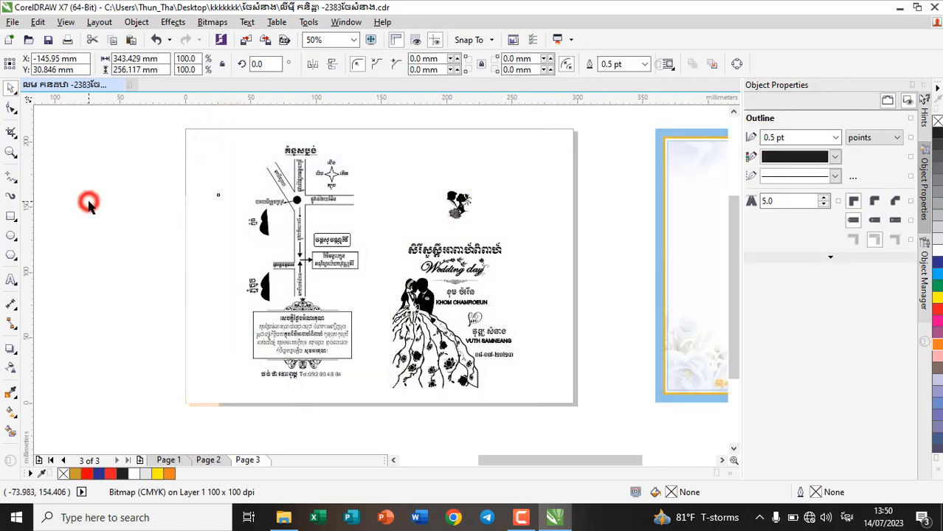
- Move the overlay rectangle back over the Page 3 text and drawings, try red (M100 Y100) and fill it with blue (C100 M100)
{"action": "left_click", "coordinate": [73, 306]}
{"action": "left_click_drag", "start_coordinate": [75, 308], "coordinate": [473, 228]}
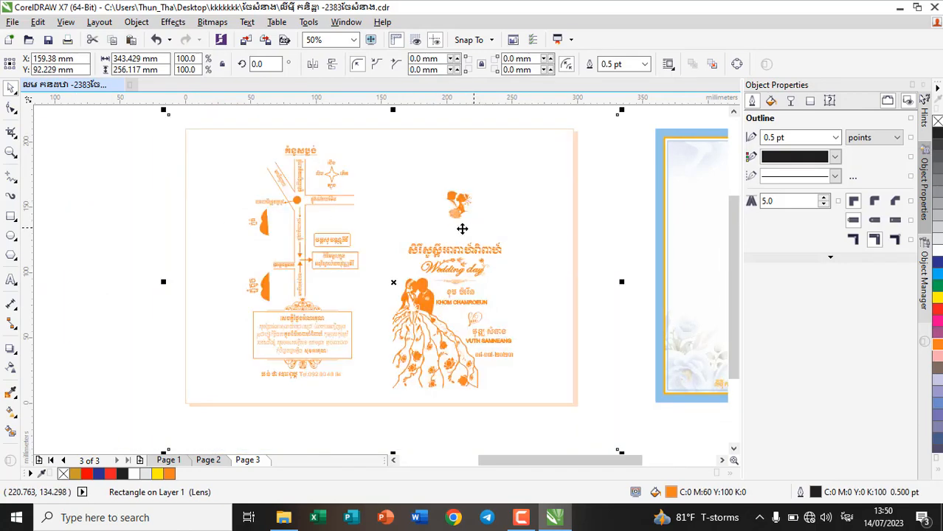
{"action": "left_click", "coordinate": [939, 310]}
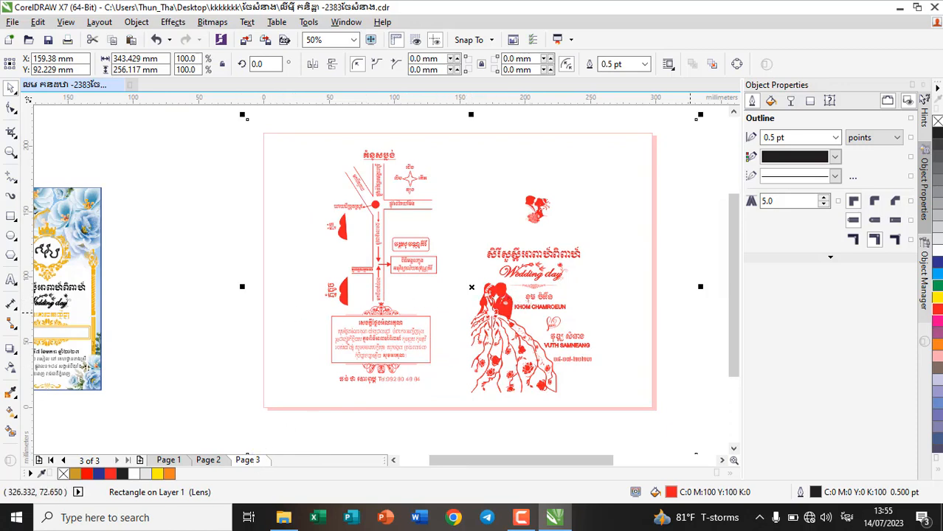
{"action": "left_click", "coordinate": [939, 266]}
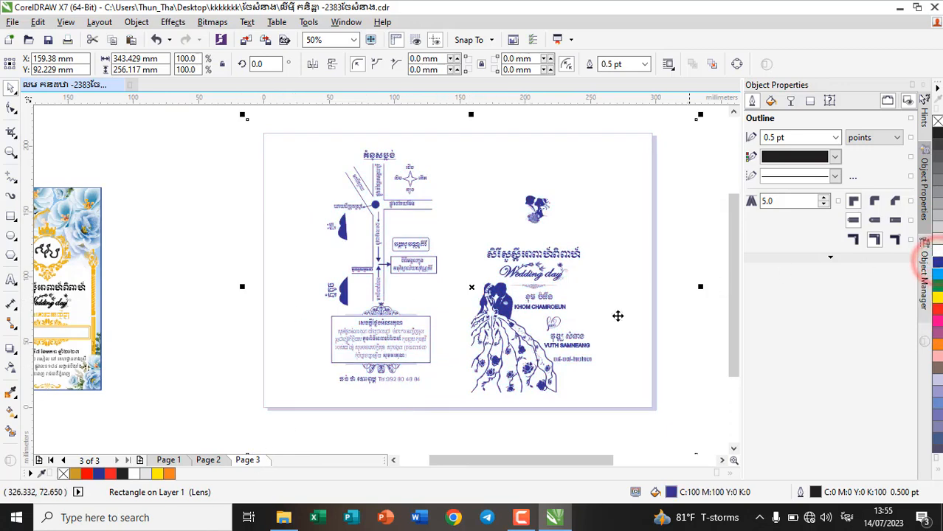
- Move the overlay rectangle on Page 2 off the artwork to the left
{"action": "left_click", "coordinate": [209, 462]}
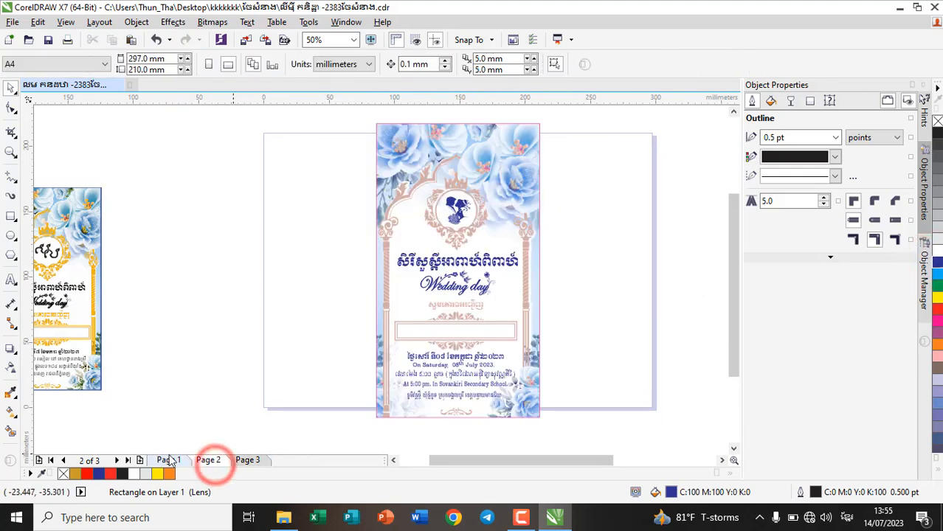
{"action": "left_click", "coordinate": [587, 150]}
{"action": "left_click_drag", "start_coordinate": [648, 146], "coordinate": [293, 141]}
{"action": "left_click", "coordinate": [400, 140]}
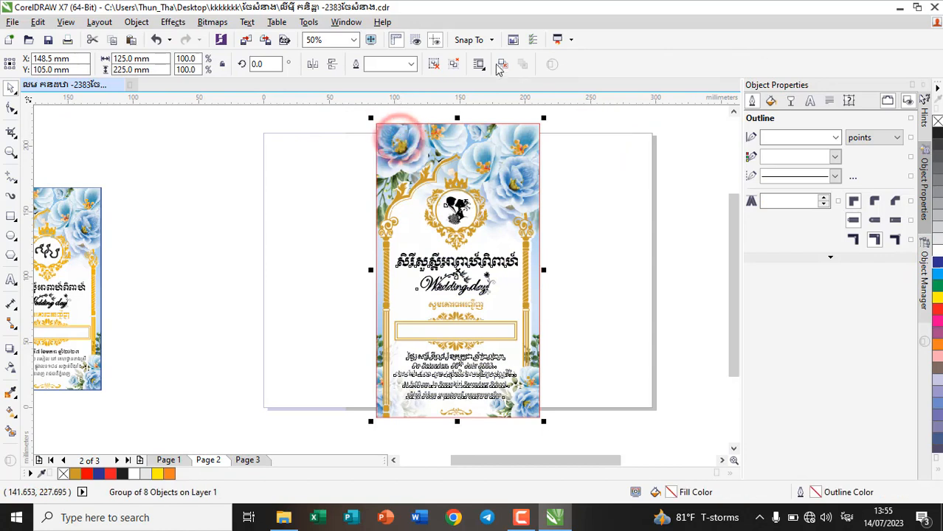
{"action": "left_click", "coordinate": [433, 64]}
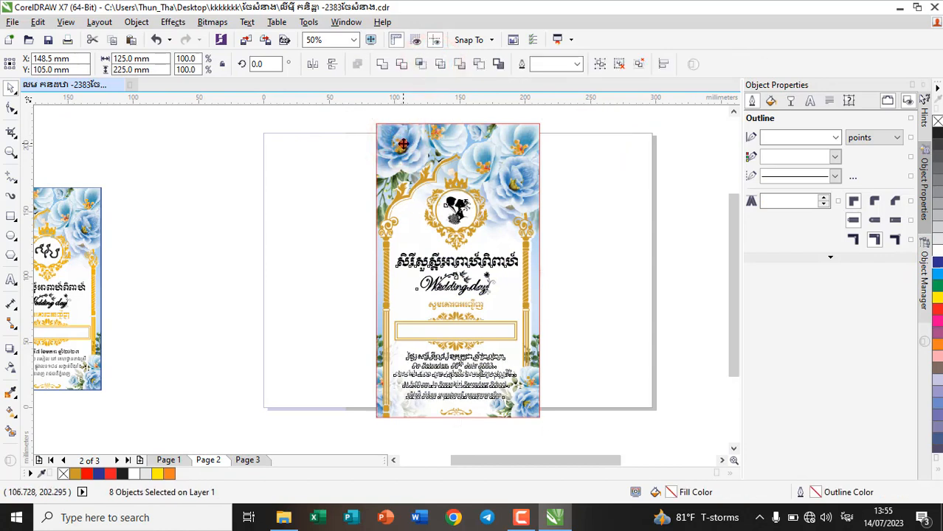
{"action": "left_click_drag", "start_coordinate": [400, 143], "coordinate": [705, 161]}
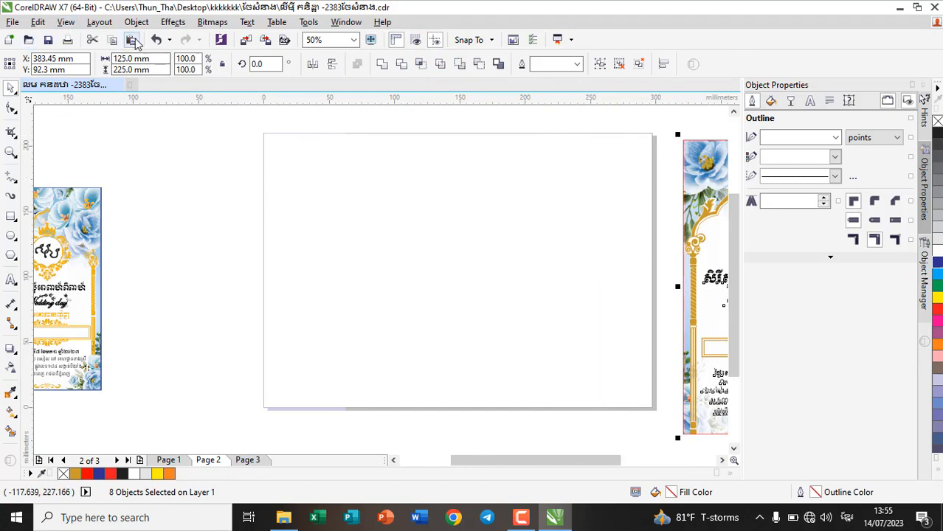
{"action": "left_click", "coordinate": [155, 41]}
{"action": "left_click", "coordinate": [155, 40]}
{"action": "left_click", "coordinate": [604, 62]}
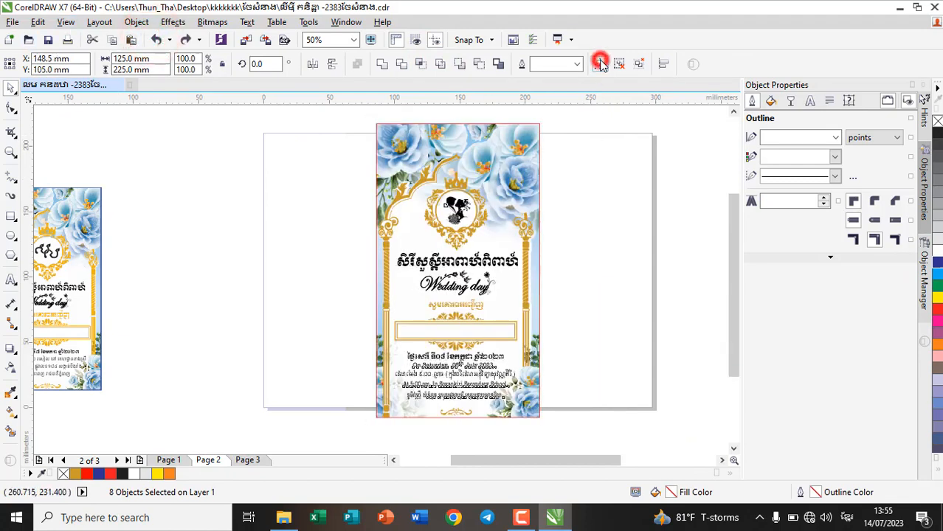
{"action": "left_click", "coordinate": [590, 211]}
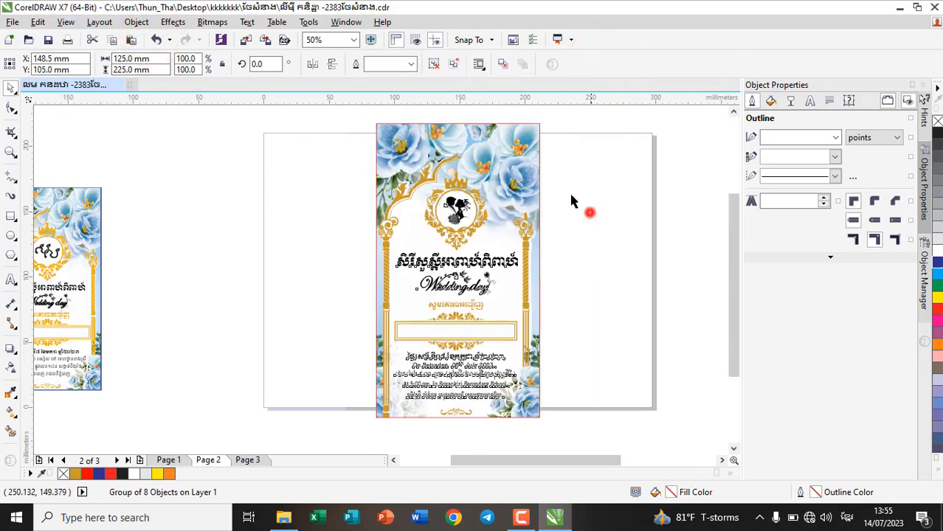
{"action": "left_click", "coordinate": [484, 152]}
{"action": "left_click_drag", "start_coordinate": [484, 152], "coordinate": [645, 169]}
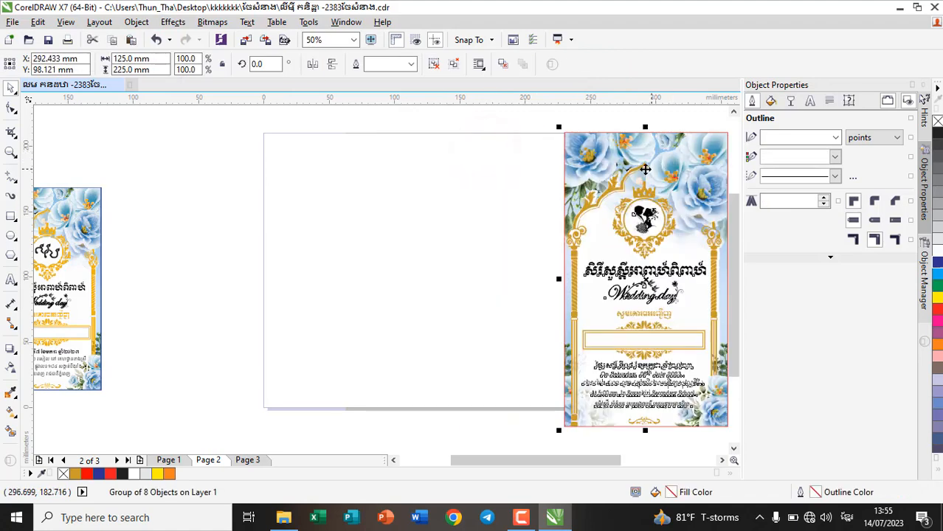
{"action": "left_click", "coordinate": [156, 41]}
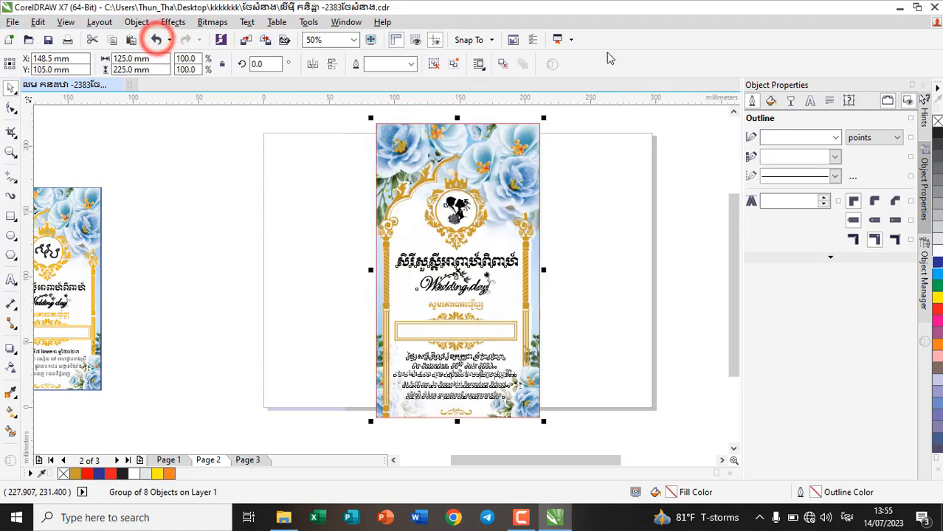
- Ungroup all of the Page 2 artwork and move its red outline rectangle and floral background bitmap off the page to the left
{"action": "left_click", "coordinate": [452, 63]}
{"action": "left_click", "coordinate": [705, 177]}
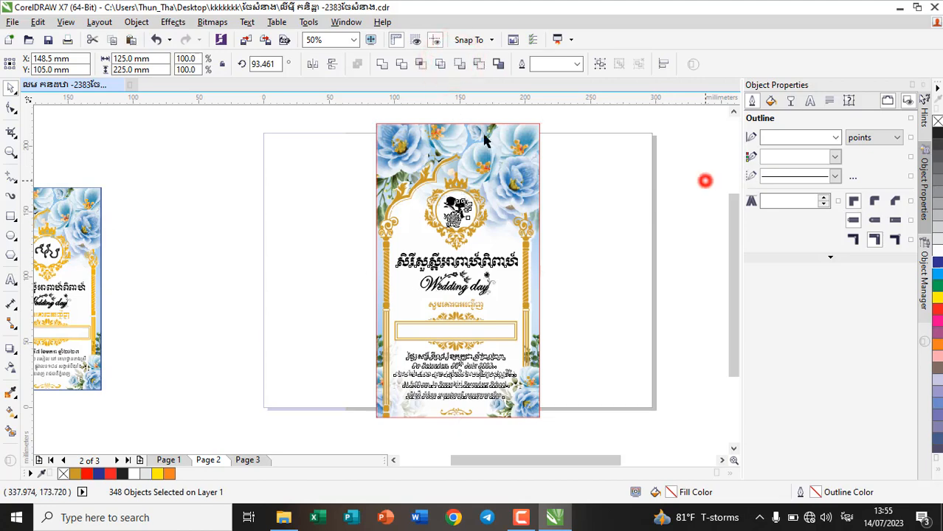
{"action": "left_click", "coordinate": [496, 140]}
{"action": "left_click_drag", "start_coordinate": [505, 144], "coordinate": [169, 138]}
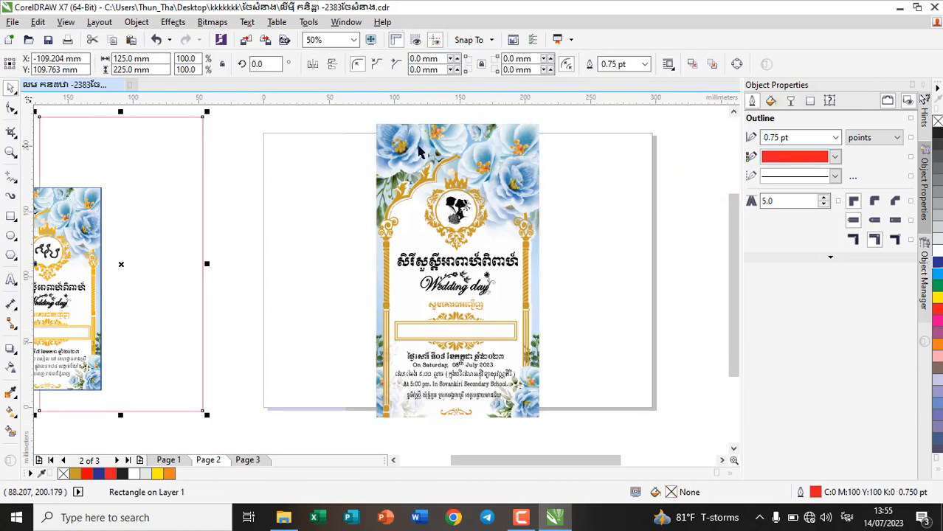
{"action": "mouse_move", "coordinate": [419, 151]}
{"action": "left_mouse_down"}
{"action": "mouse_move", "coordinate": [78, 106]}
{"action": "mouse_move", "coordinate": [139, 132]}
{"action": "left_mouse_up"}
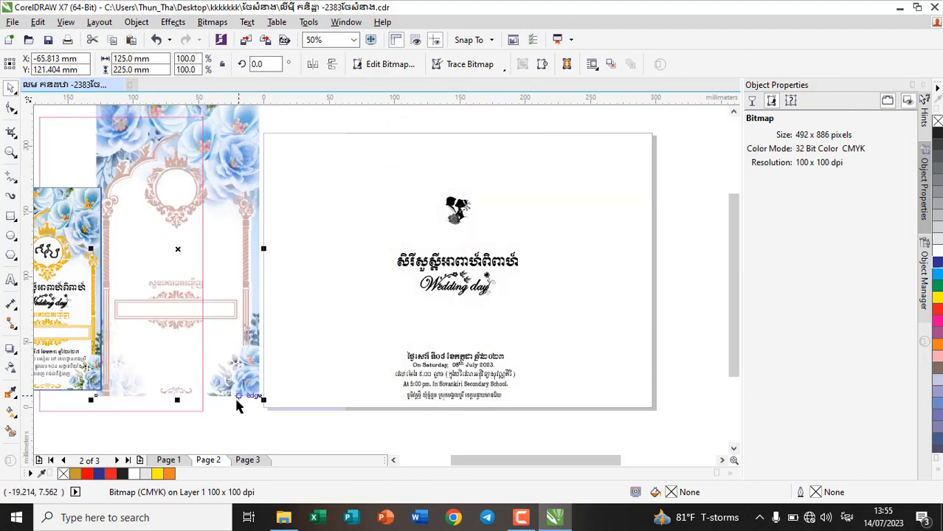
- Move the overlay rectangle back over the Page 2 text, fill it with red (M100 Y100), and switch to Page 1
{"action": "left_click_drag", "start_coordinate": [228, 230], "coordinate": [600, 236]}
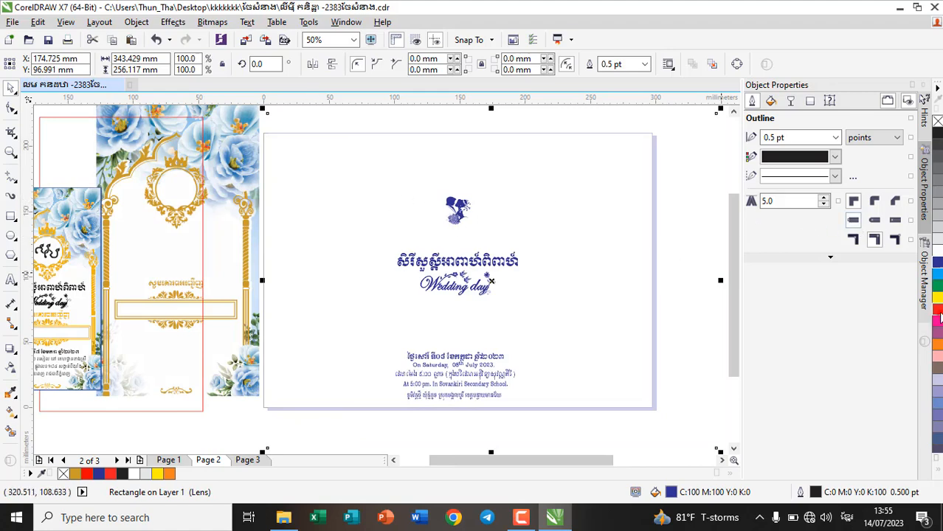
{"action": "left_click", "coordinate": [937, 313]}
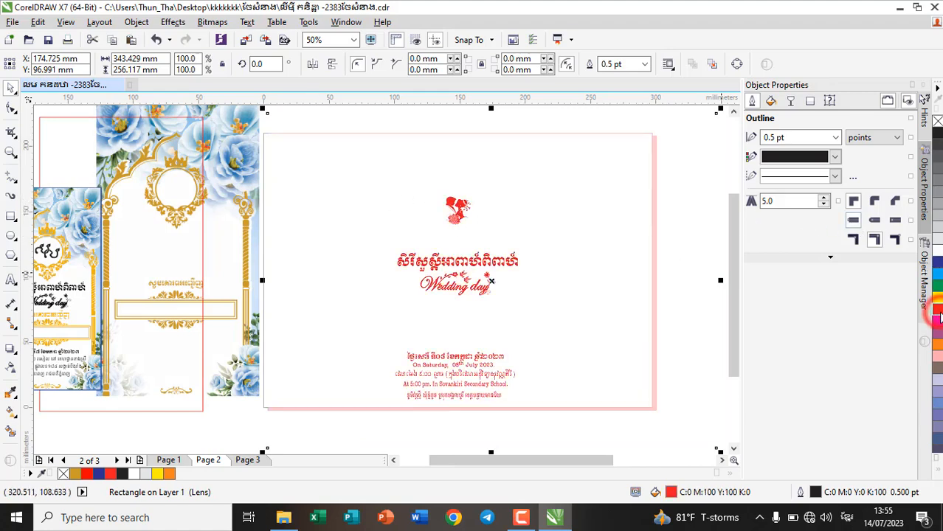
{"action": "left_click", "coordinate": [168, 460]}
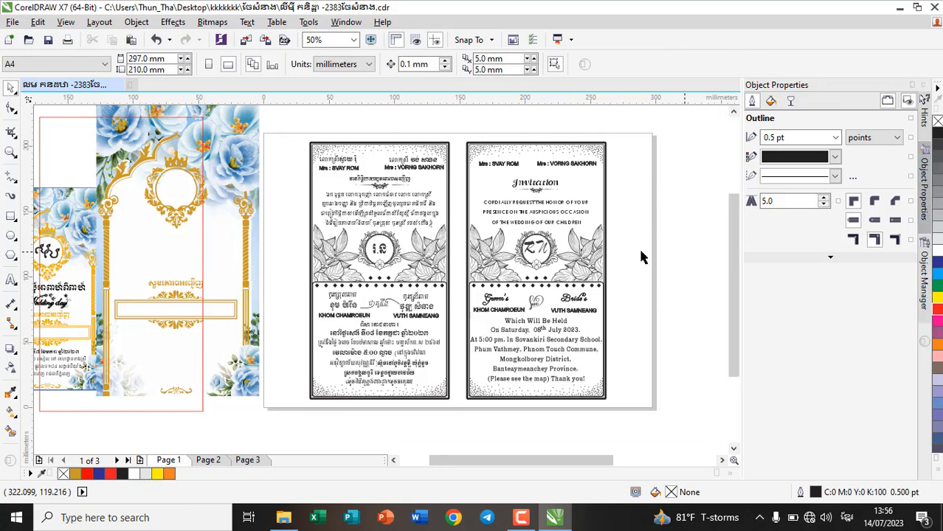
- Check the overlay rectangle on Page 2, return to Page 1 and shift its overlay rectangle to about X 169 mm, Y 87 mm
{"action": "left_click", "coordinate": [938, 317]}
{"action": "left_click", "coordinate": [579, 158]}
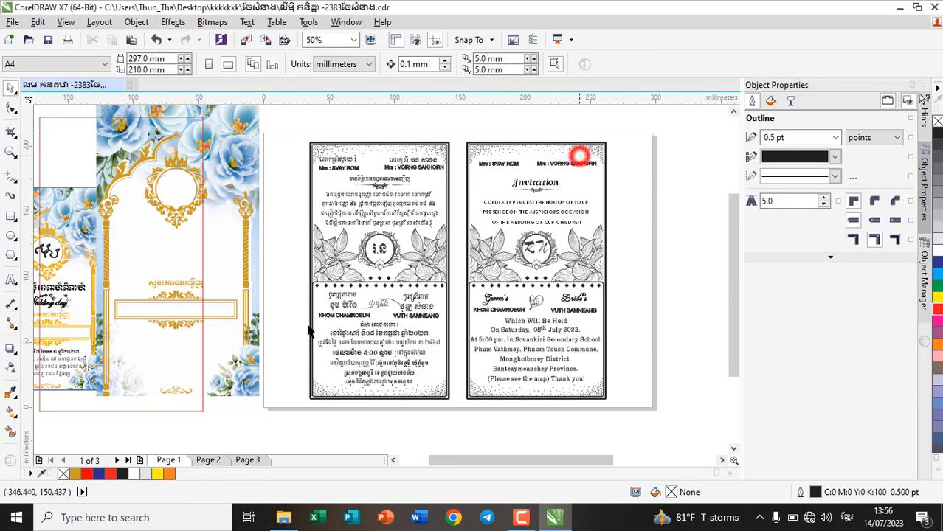
{"action": "left_click", "coordinate": [209, 461]}
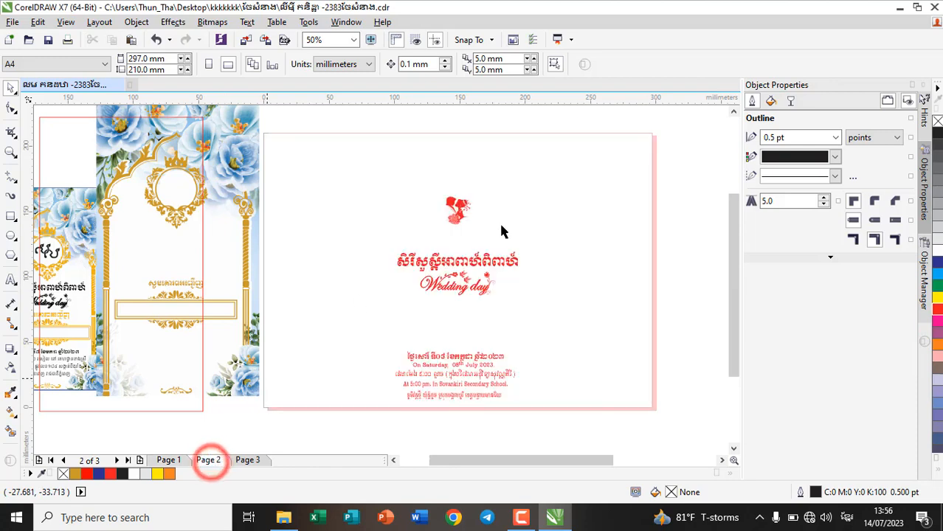
{"action": "left_click", "coordinate": [607, 202]}
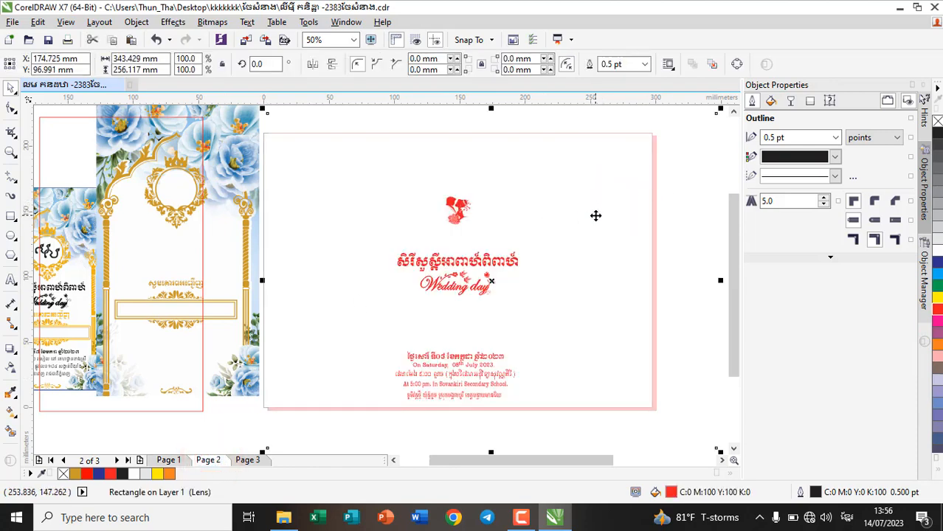
{"action": "left_click", "coordinate": [169, 460]}
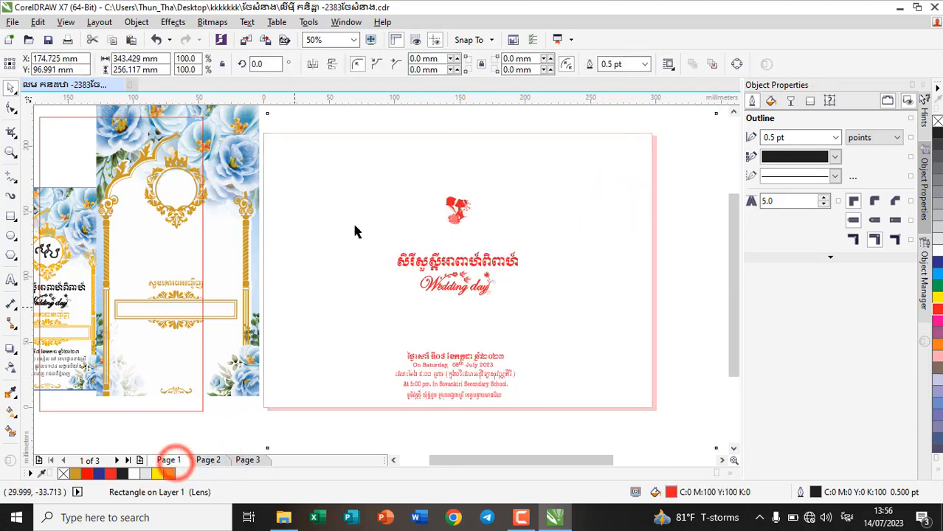
{"action": "right_click", "coordinate": [288, 124]}
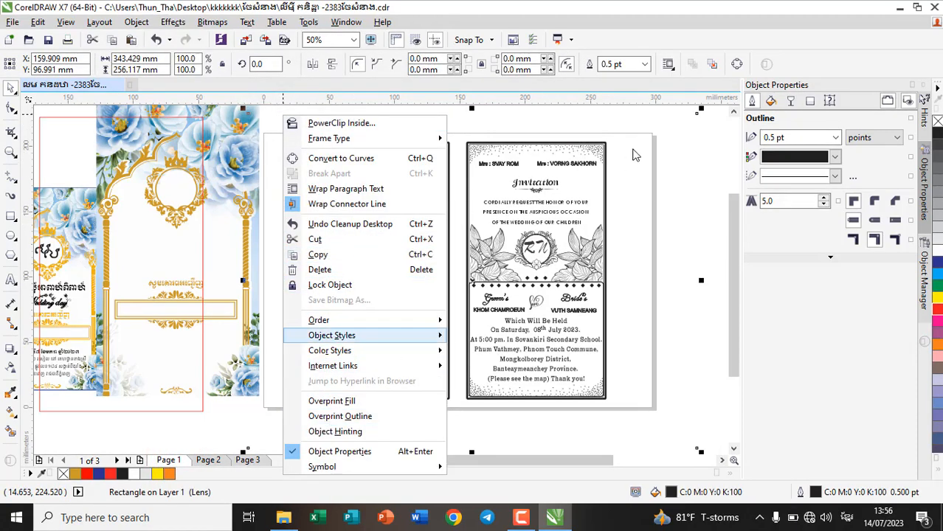
{"action": "left_click", "coordinate": [642, 119]}
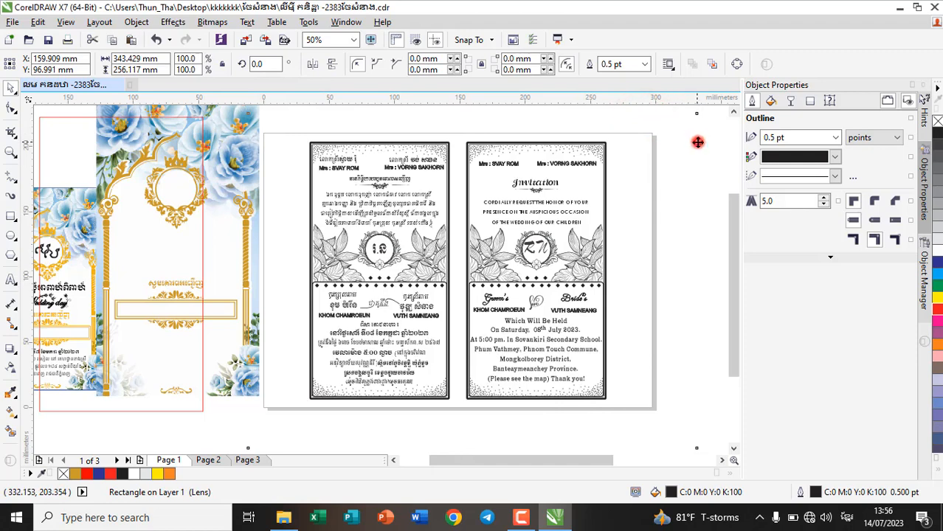
{"action": "left_click_drag", "start_coordinate": [695, 144], "coordinate": [709, 155]}
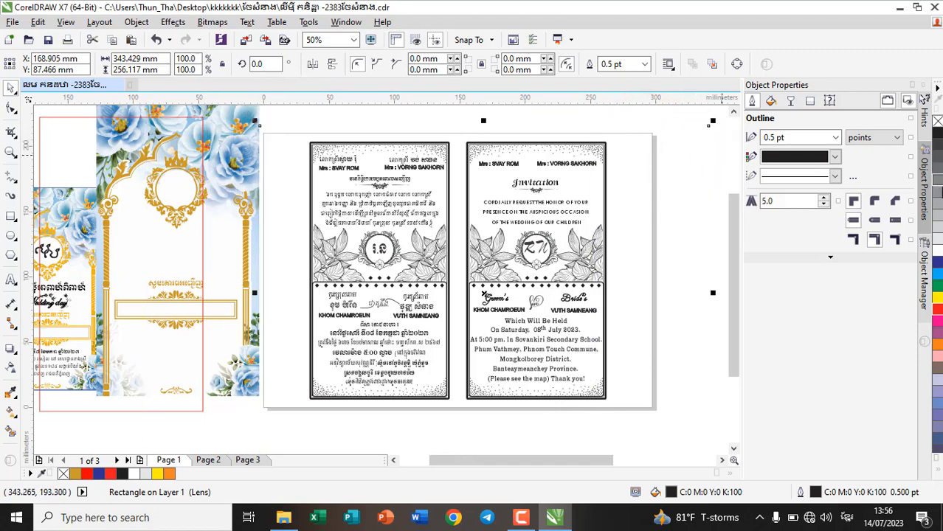
- Try red (M100 Y100) on the Page 1 overlay rectangle and fill it with blue (C100 M100)
{"action": "left_click", "coordinate": [937, 308]}
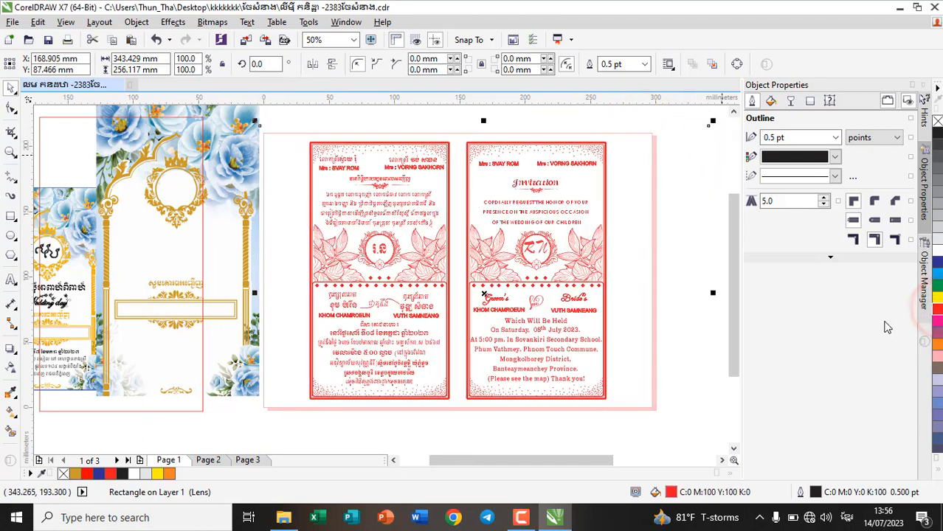
{"action": "left_click", "coordinate": [937, 267]}
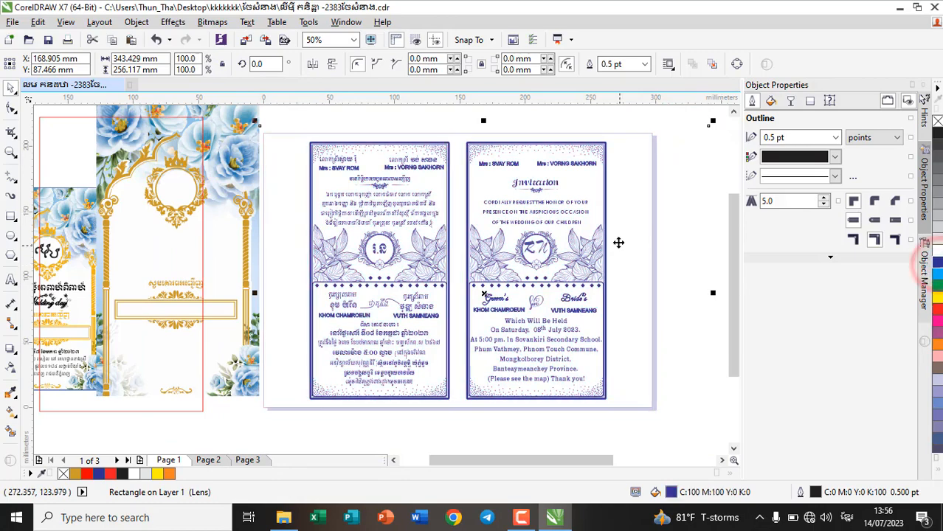
{"action": "scroll", "coordinate": [436, 237], "scroll_direction": "up", "scroll_amount": 2}
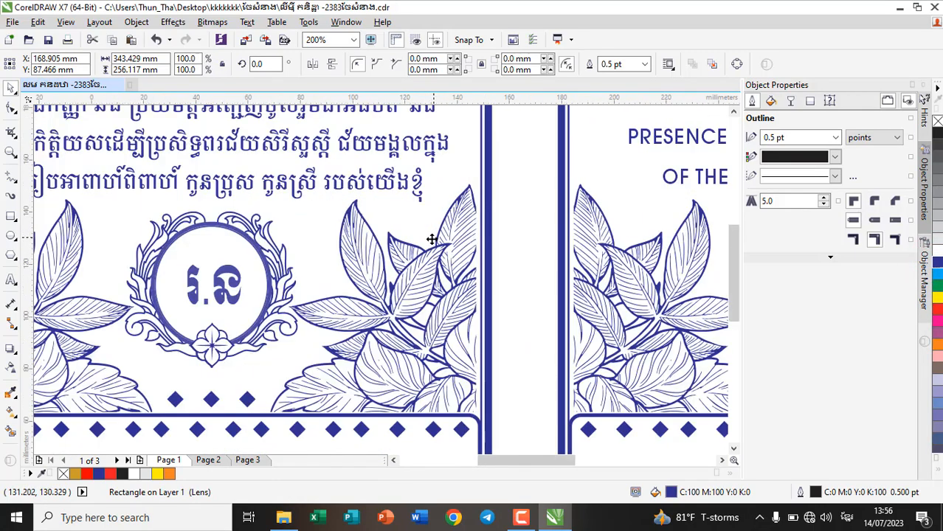
{"action": "scroll", "coordinate": [435, 238], "scroll_direction": "down", "scroll_amount": 3}
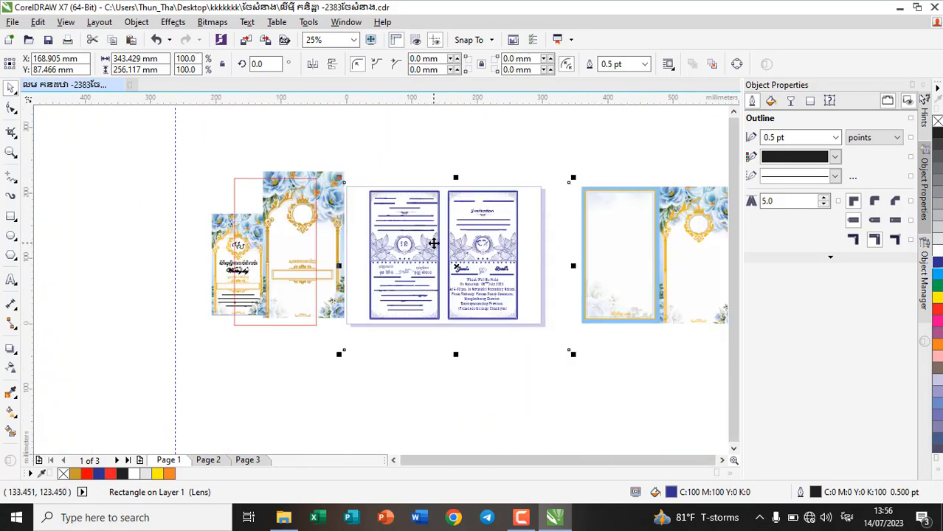
- Close the invitation document without saving and reopen its original .cdr file from the project folder
{"action": "left_click", "coordinate": [935, 8]}
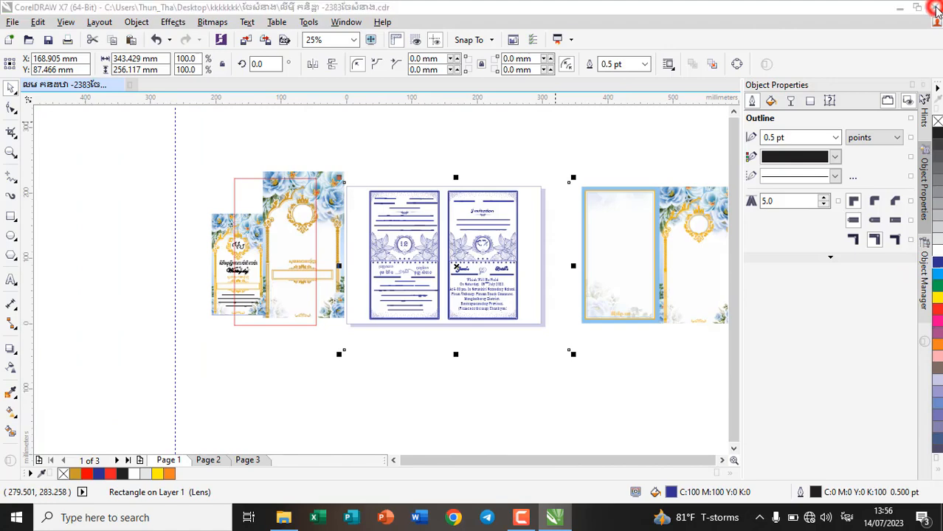
{"action": "left_click", "coordinate": [477, 281]}
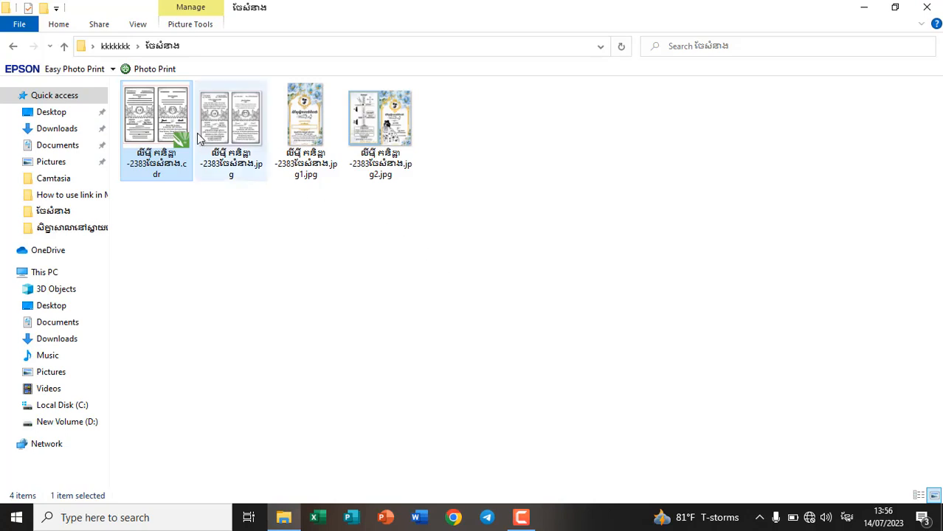
{"action": "double_click", "coordinate": [160, 120]}
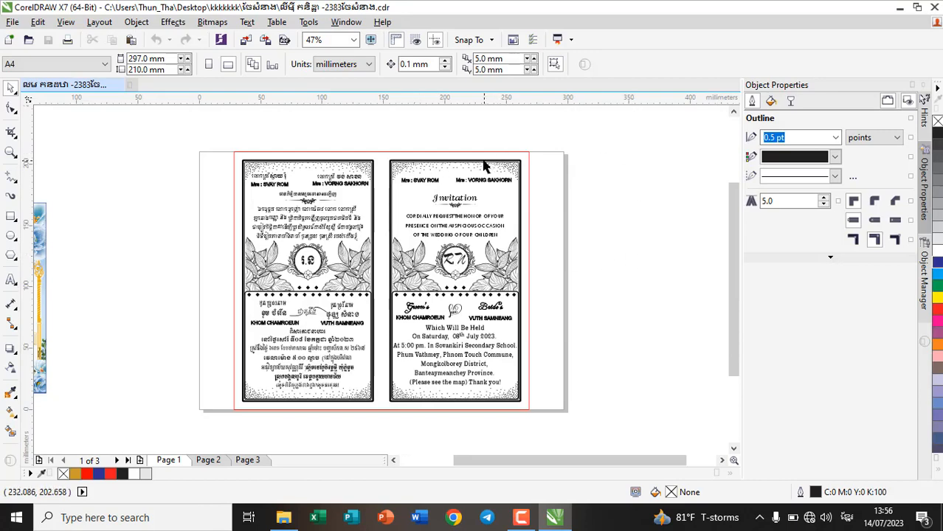
- Delete the red outline rectangle around the two Page 1 panels and draw a large rectangle covering the whole page
{"action": "left_click", "coordinate": [478, 155]}
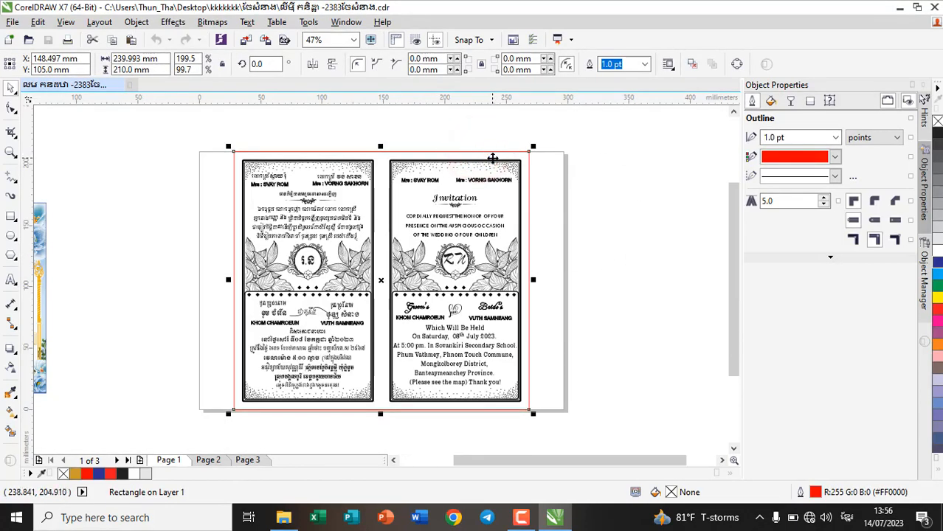
{"action": "left_click", "coordinate": [195, 140]}
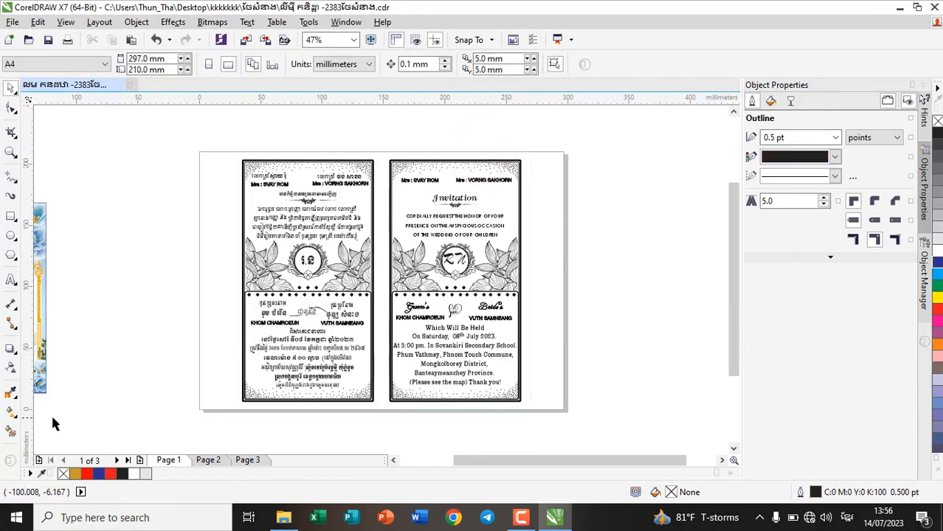
{"action": "left_click", "coordinate": [9, 370]}
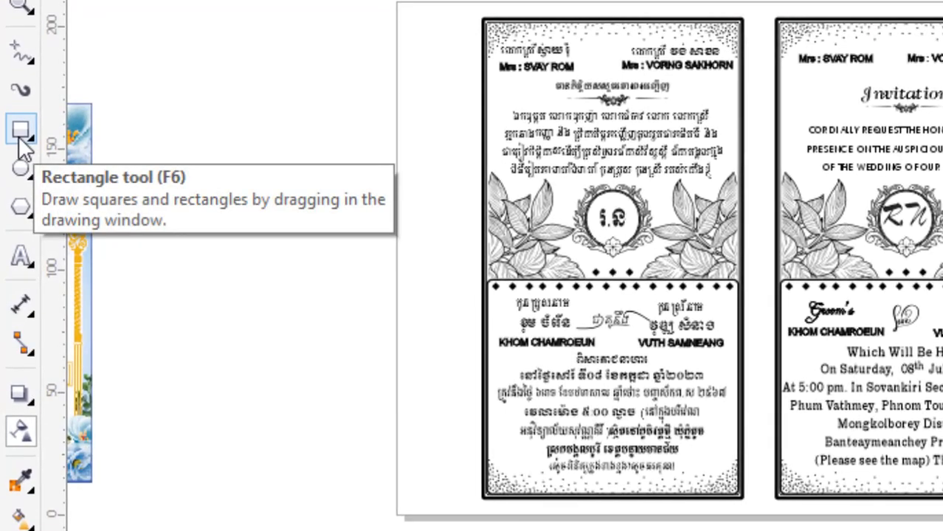
{"action": "left_click", "coordinate": [20, 130]}
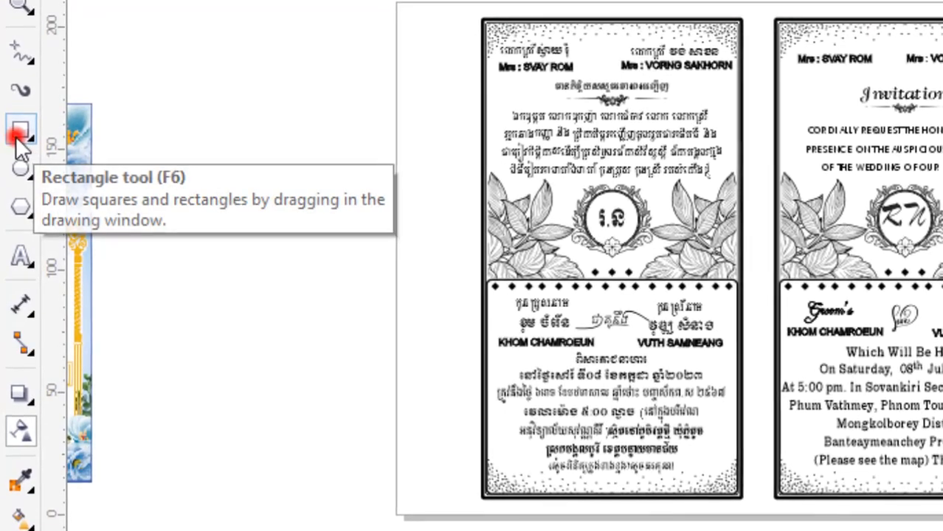
{"action": "left_click_drag", "start_coordinate": [162, 124], "coordinate": [632, 414]}
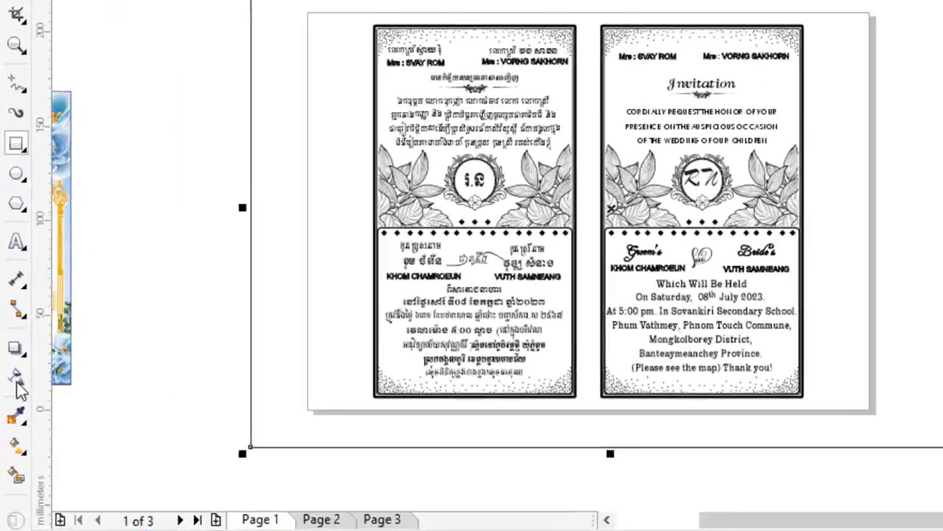
- Set the transparency merge mode of the Page 1 rectangle to Screen
{"action": "left_click", "coordinate": [11, 367]}
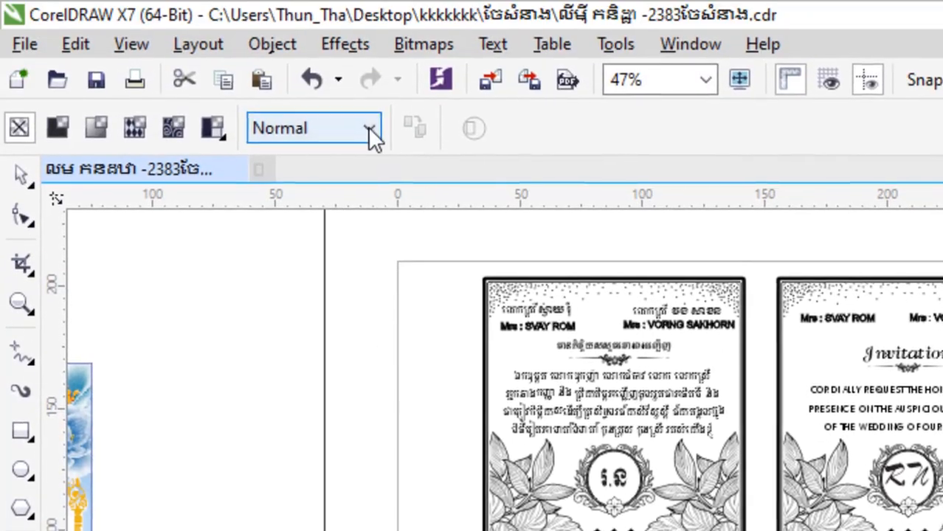
{"action": "left_click", "coordinate": [299, 101]}
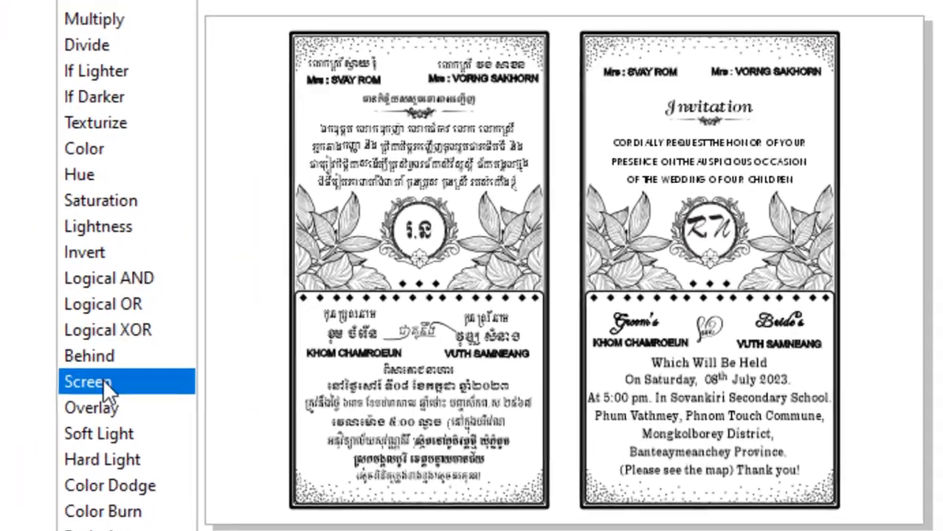
{"action": "left_click", "coordinate": [190, 436]}
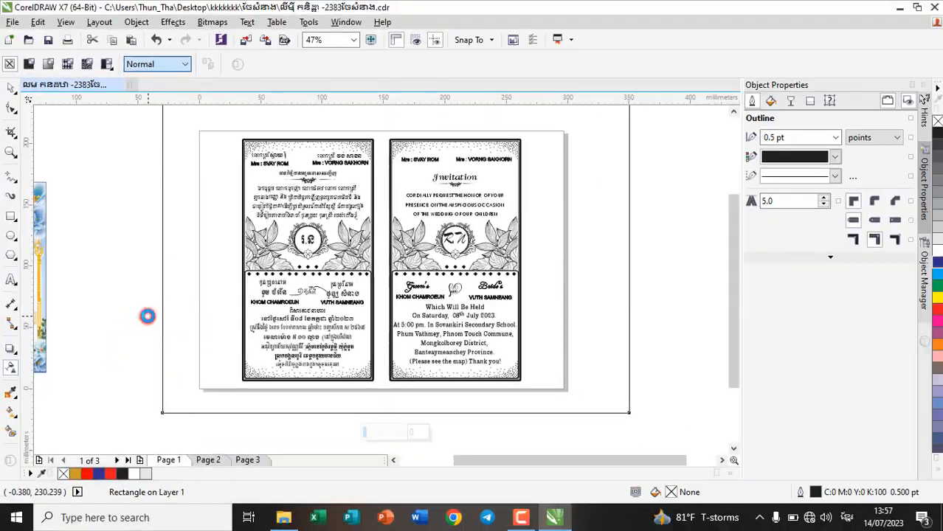
- Try red (M100 Y100) and blue (C100 M100) on the Page 1 overlay rectangle, and fill it with yellow (Y100)
{"action": "left_click", "coordinate": [937, 316]}
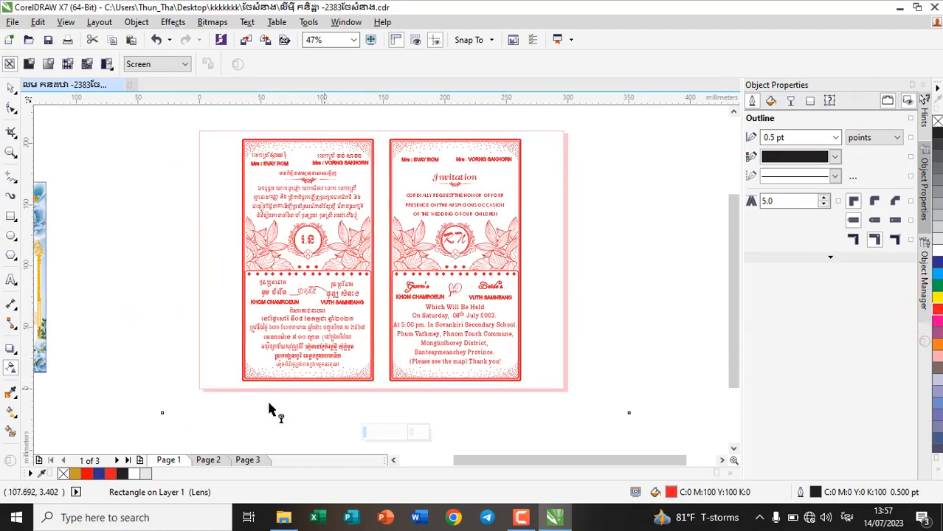
{"action": "left_click", "coordinate": [938, 262]}
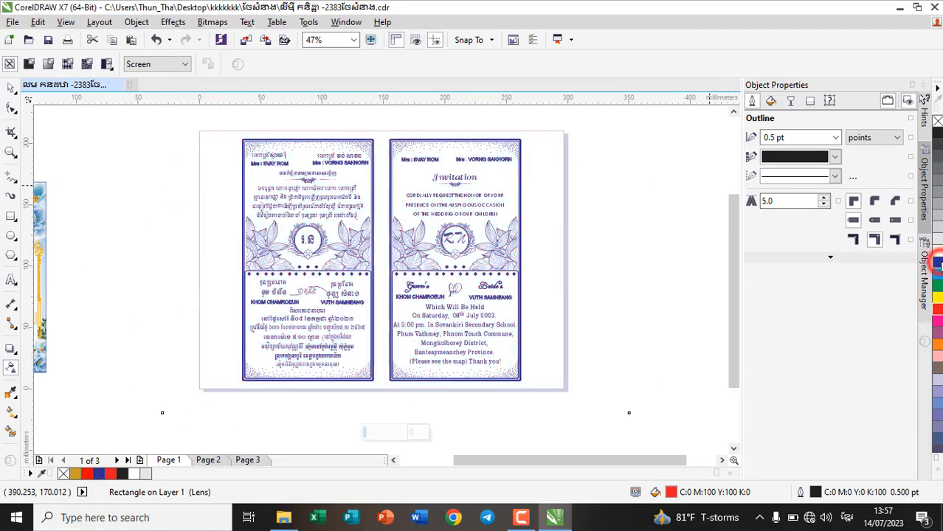
{"action": "left_click", "coordinate": [939, 298]}
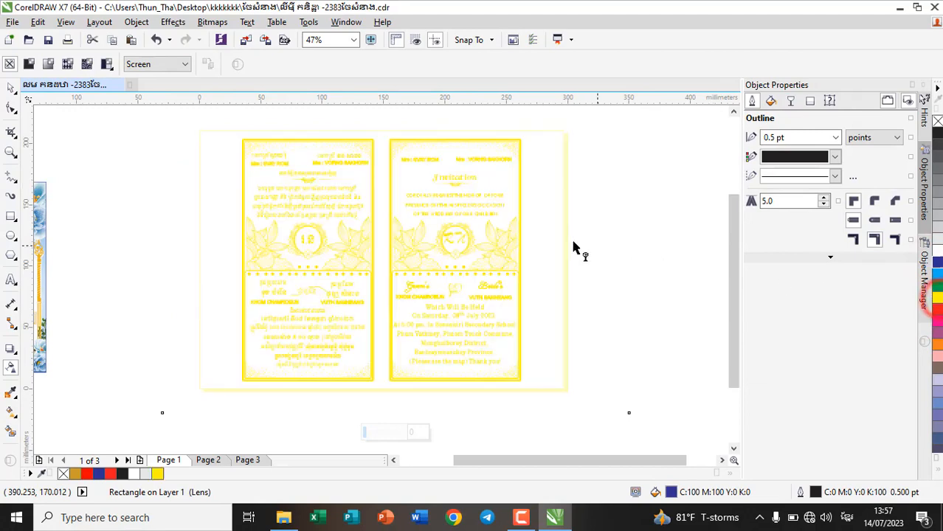
{"action": "scroll", "coordinate": [299, 221], "scroll_direction": "up", "scroll_amount": 4}
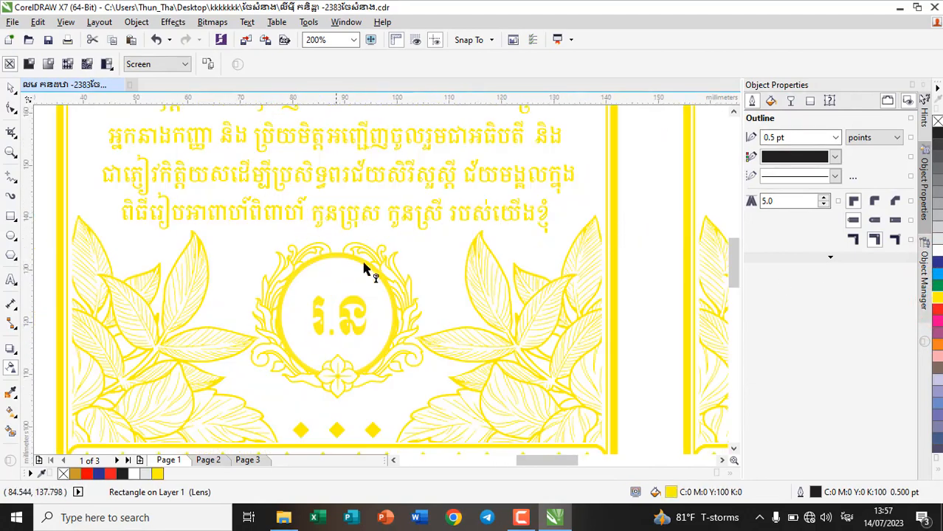
{"action": "scroll", "coordinate": [370, 271], "scroll_direction": "down", "scroll_amount": 3}
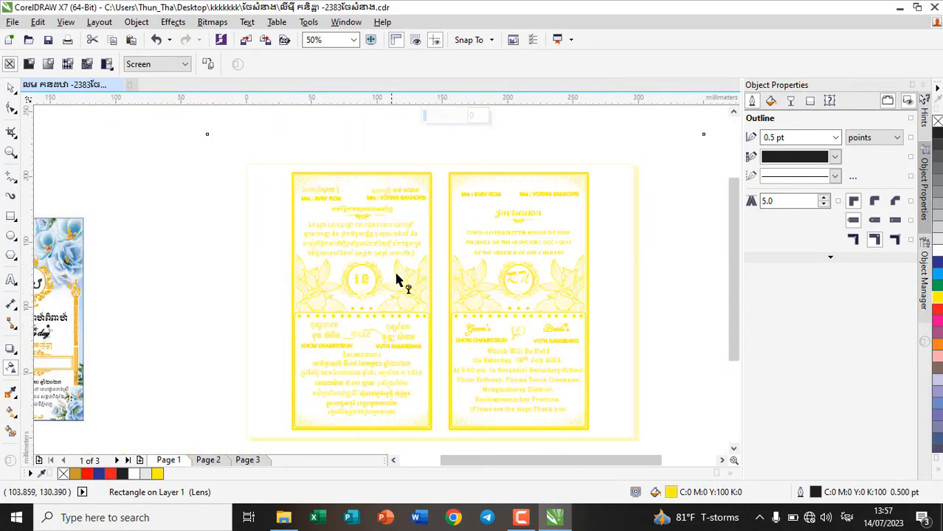
- Switch to Page 2, select the grouped invitation artwork and ungroup all of its objects
{"action": "left_click", "coordinate": [209, 460]}
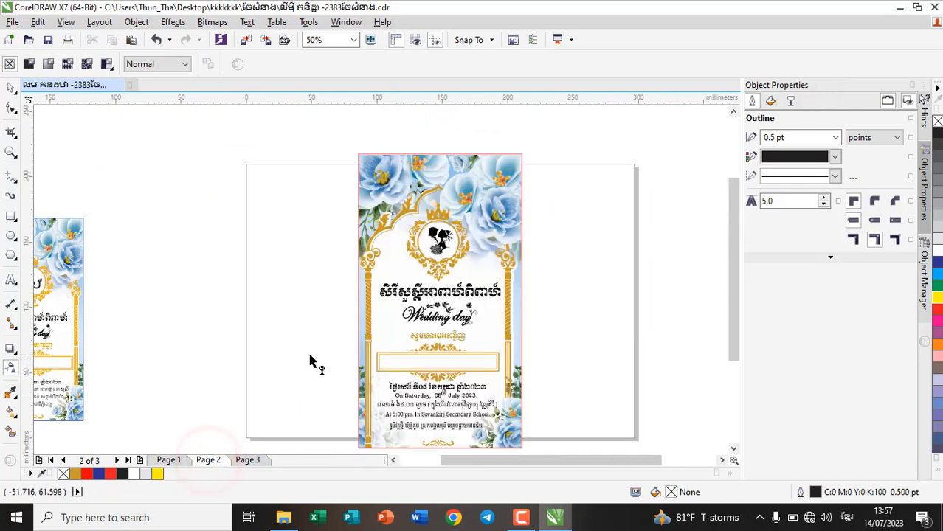
{"action": "left_click", "coordinate": [438, 189]}
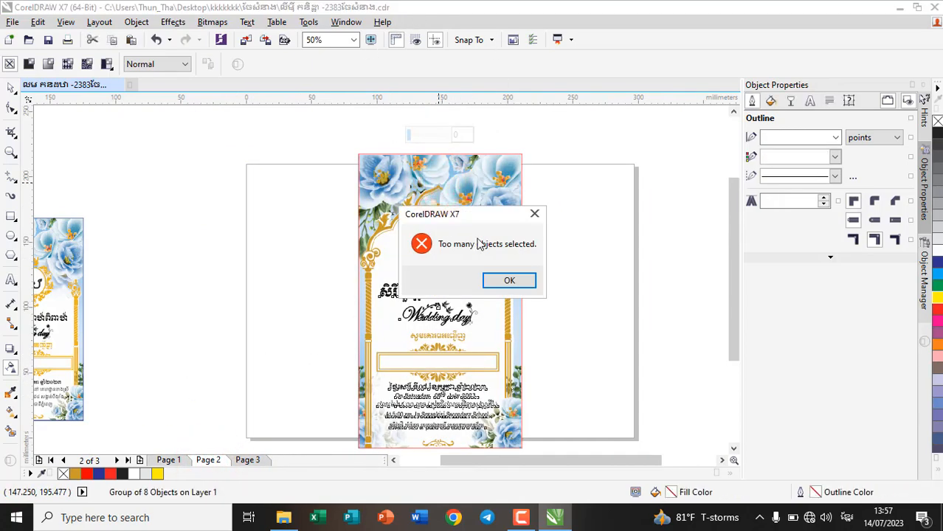
{"action": "left_click", "coordinate": [512, 286]}
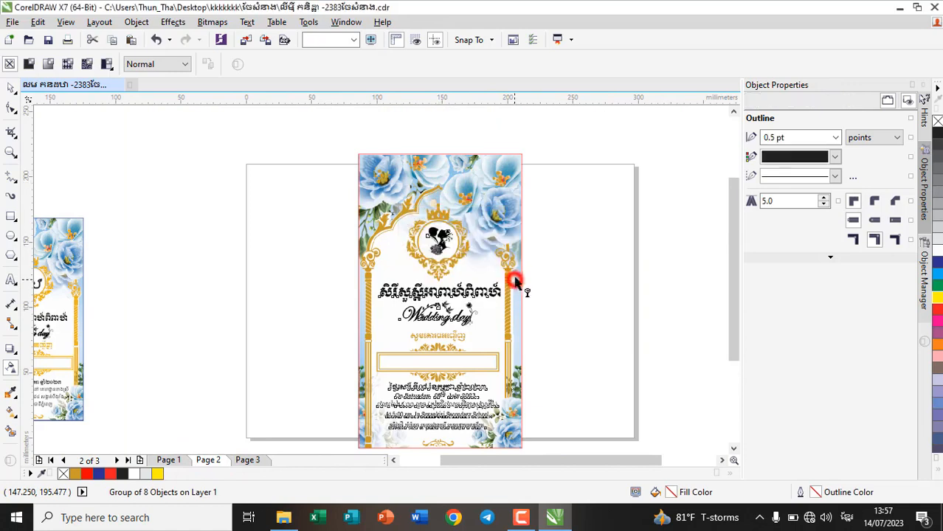
{"action": "left_click", "coordinate": [11, 87]}
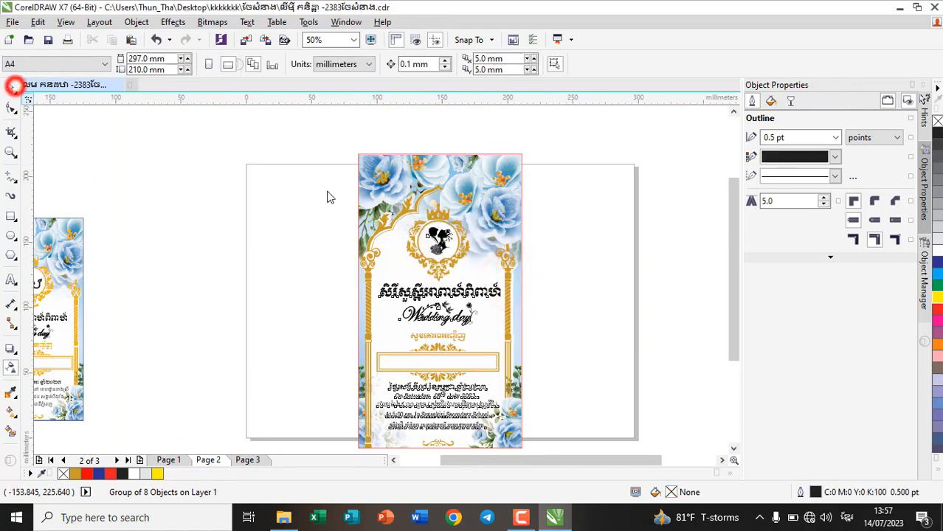
{"action": "left_click", "coordinate": [409, 178]}
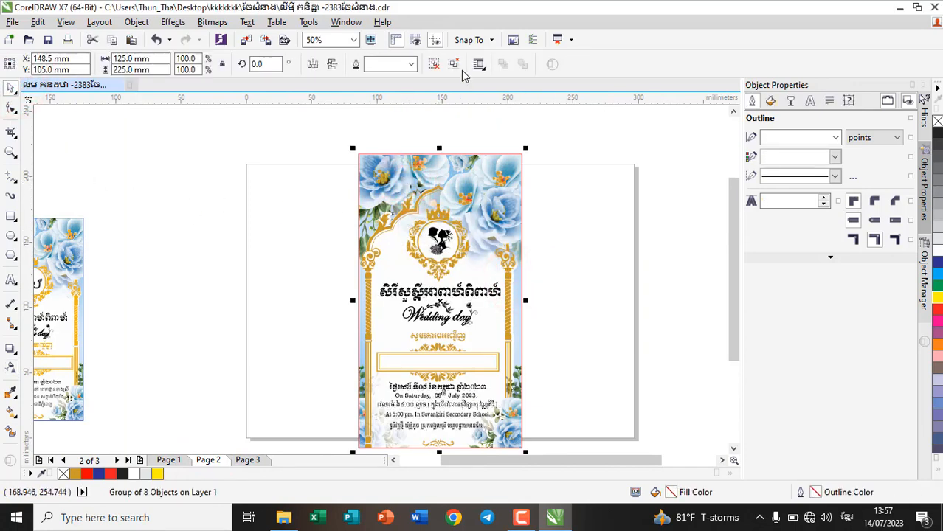
{"action": "left_click", "coordinate": [454, 64]}
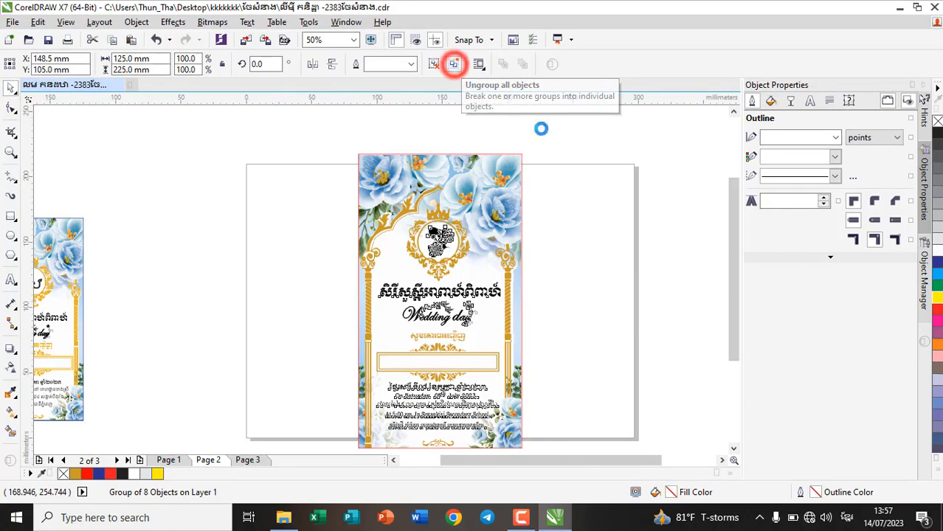
- Move the red outline rectangle and the floral background bitmap off Page 2 to the right, leaving the text and drawings in place
{"action": "left_click", "coordinate": [625, 141]}
{"action": "left_click", "coordinate": [400, 179]}
{"action": "left_click_drag", "start_coordinate": [378, 172], "coordinate": [683, 163]}
{"action": "left_click_drag", "start_coordinate": [428, 188], "coordinate": [679, 155]}
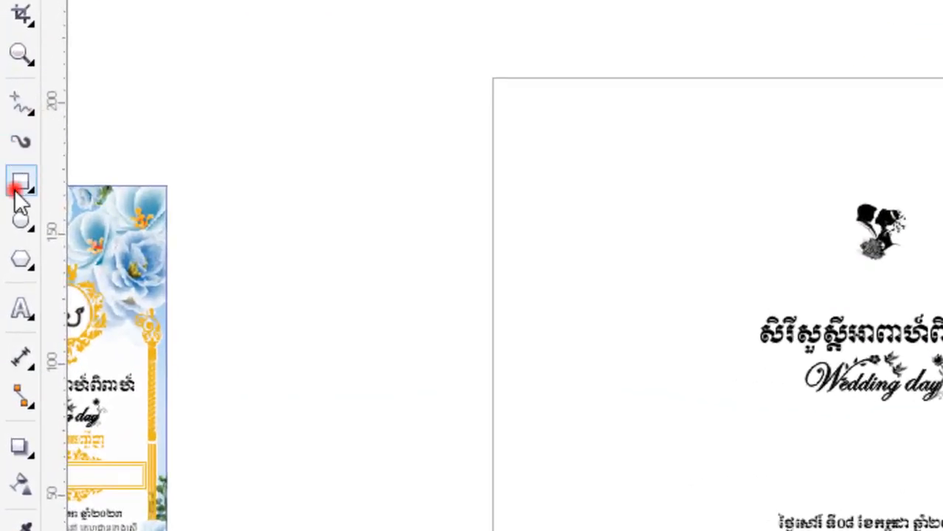
- Draw a large rectangle covering the text and drawings on Page 2
{"action": "left_click", "coordinate": [17, 192]}
{"action": "left_click_drag", "start_coordinate": [412, 68], "coordinate": [657, 429]}
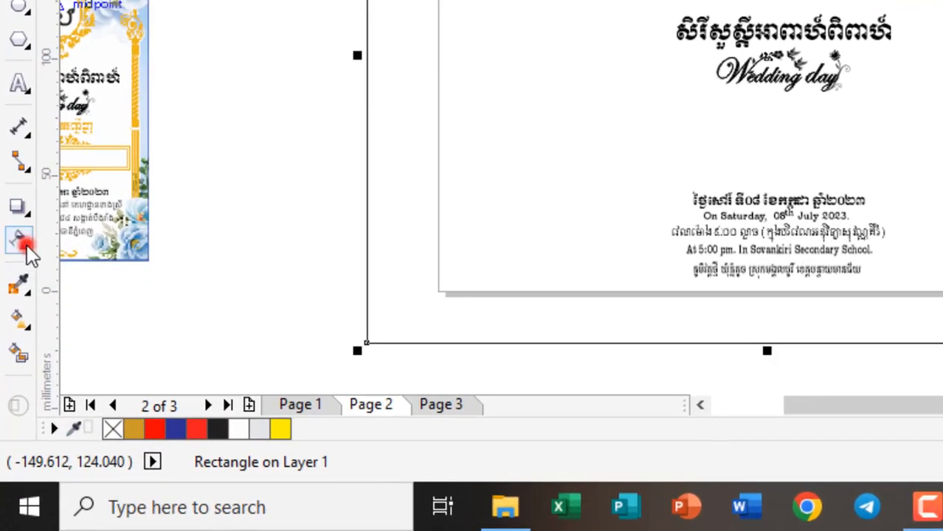
- Set the transparency merge mode of the large rectangle covering the Page 2 text and drawings to Screen
{"action": "left_click", "coordinate": [25, 246]}
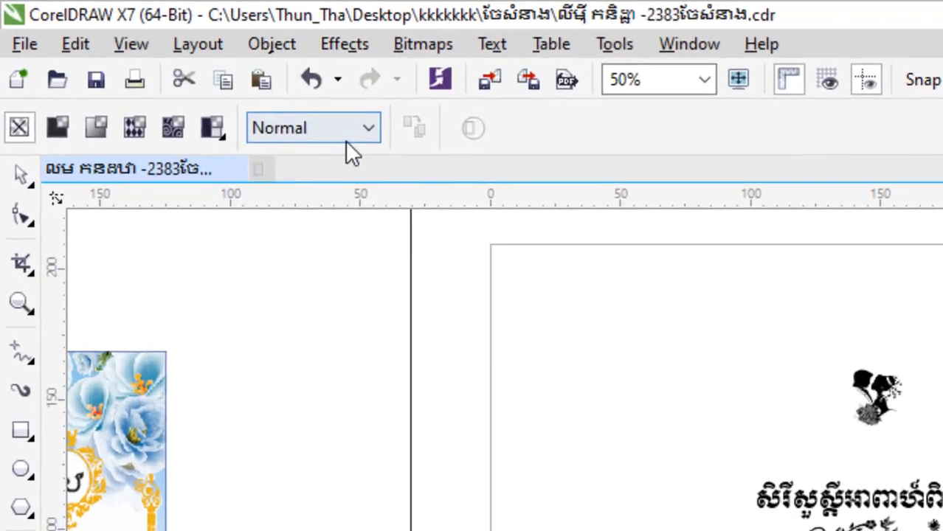
{"action": "left_click", "coordinate": [254, 87]}
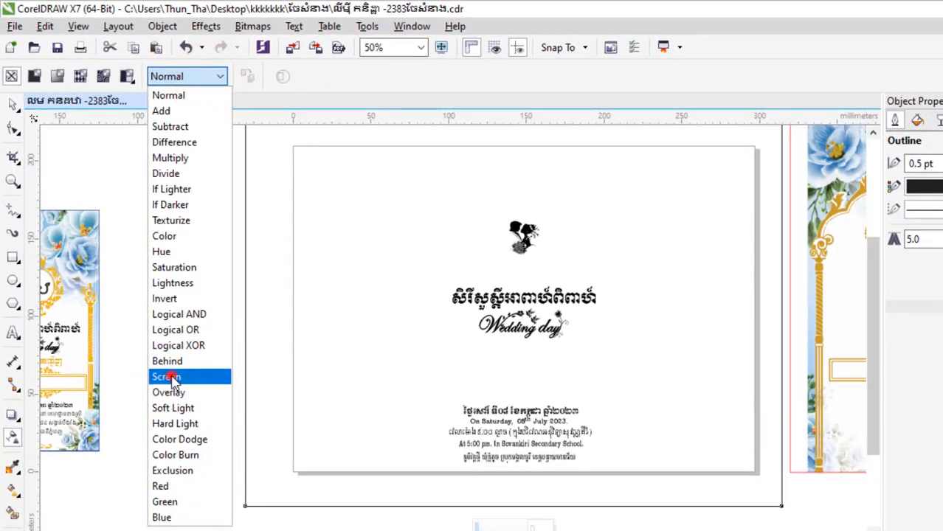
{"action": "left_click", "coordinate": [168, 377]}
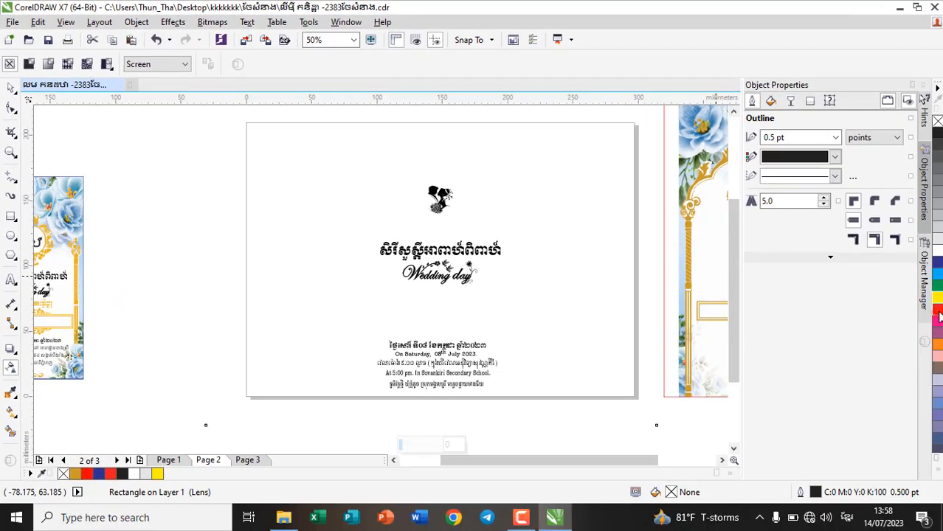
- Try red and yellow (Y100) on the Page 2 overlay rectangle, and fill it with blue (C100 M100)
{"action": "left_click", "coordinate": [938, 315]}
{"action": "left_click", "coordinate": [938, 298]}
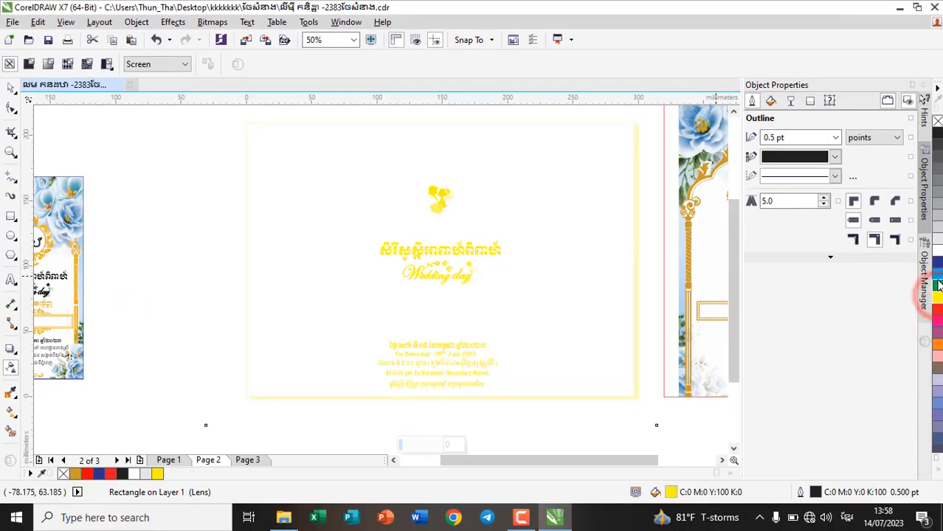
{"action": "left_click", "coordinate": [938, 263]}
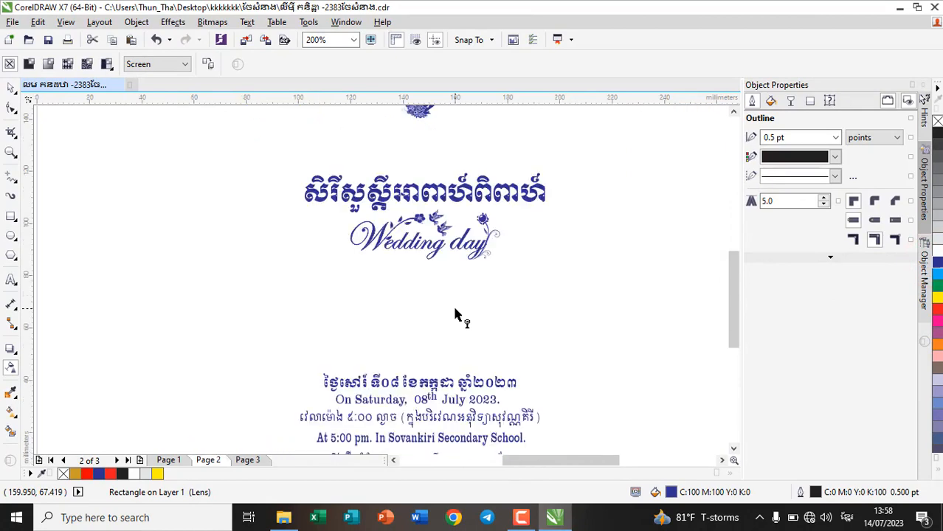
{"action": "scroll", "coordinate": [455, 316], "scroll_direction": "down", "scroll_amount": 2}
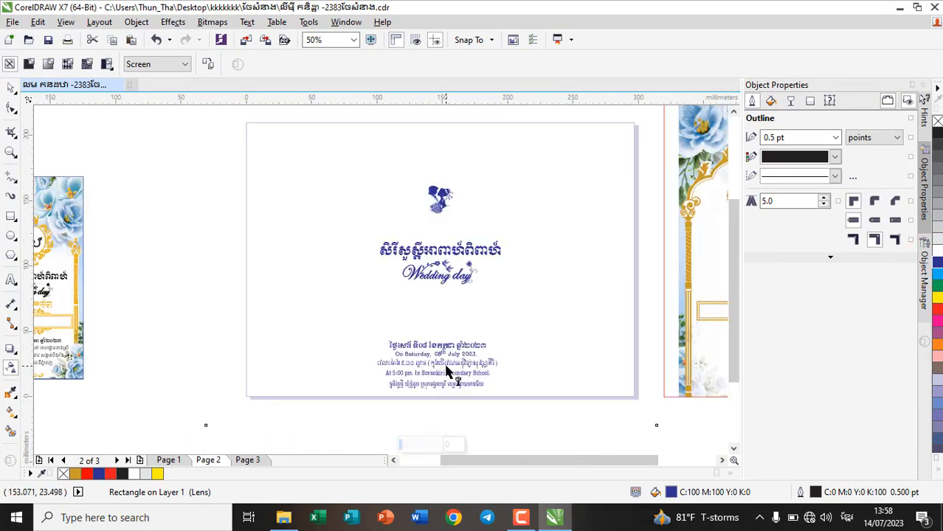
{"action": "scroll", "coordinate": [453, 373], "scroll_direction": "up", "scroll_amount": 1}
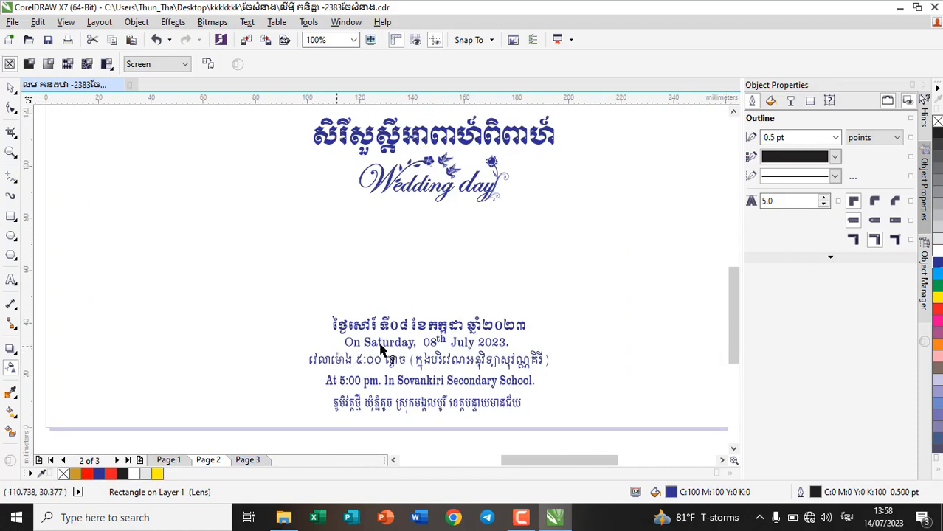
{"action": "scroll", "coordinate": [445, 344], "scroll_direction": "down", "scroll_amount": 1}
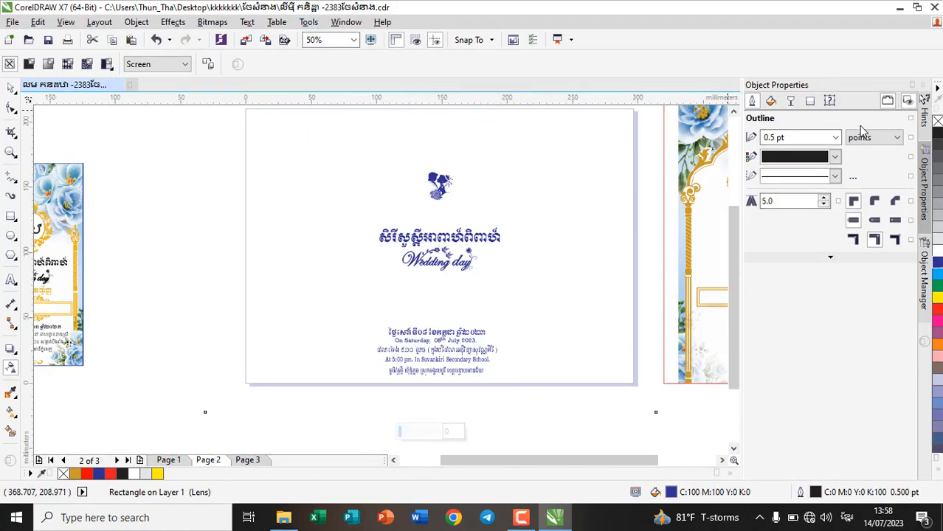
{"action": "scroll", "coordinate": [467, 196], "scroll_direction": "down", "scroll_amount": 1}
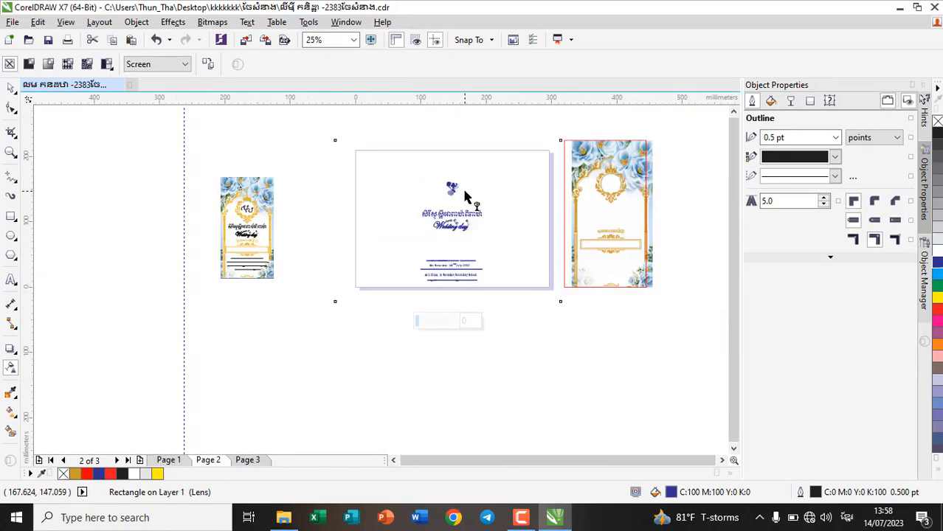
{"action": "scroll", "coordinate": [465, 216], "scroll_direction": "up", "scroll_amount": 1}
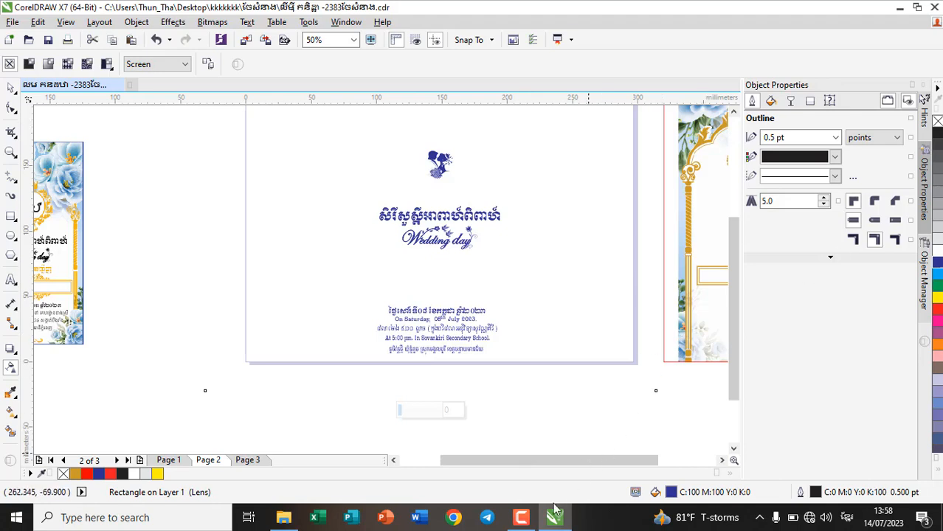
{"action": "left_click", "coordinate": [524, 521]}
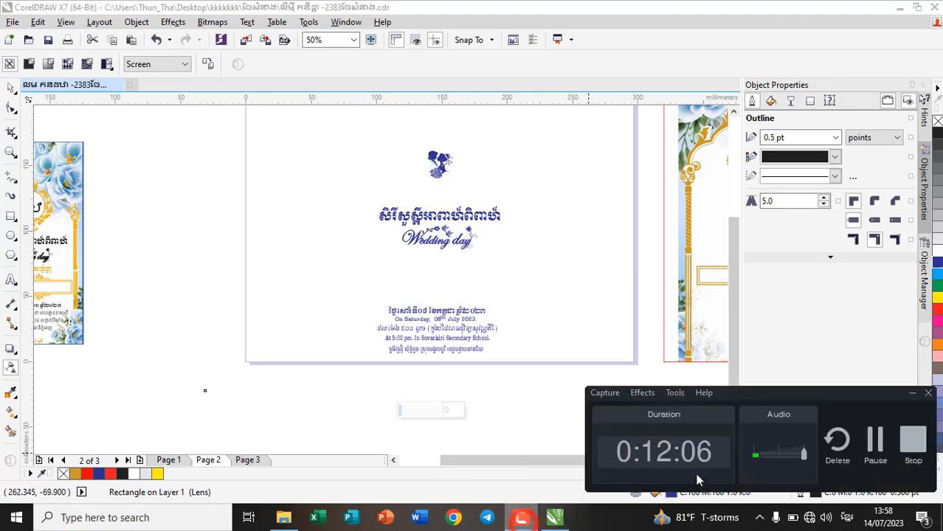